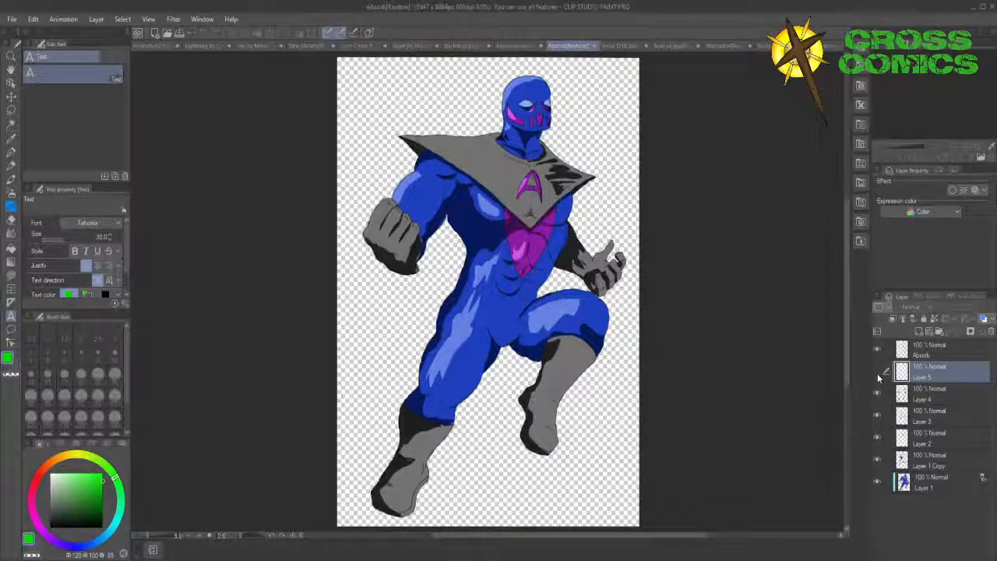
- Show Layer 5 and add a new raster layer beneath Layer 1 at the bottom of the stack
left_click(877, 373)
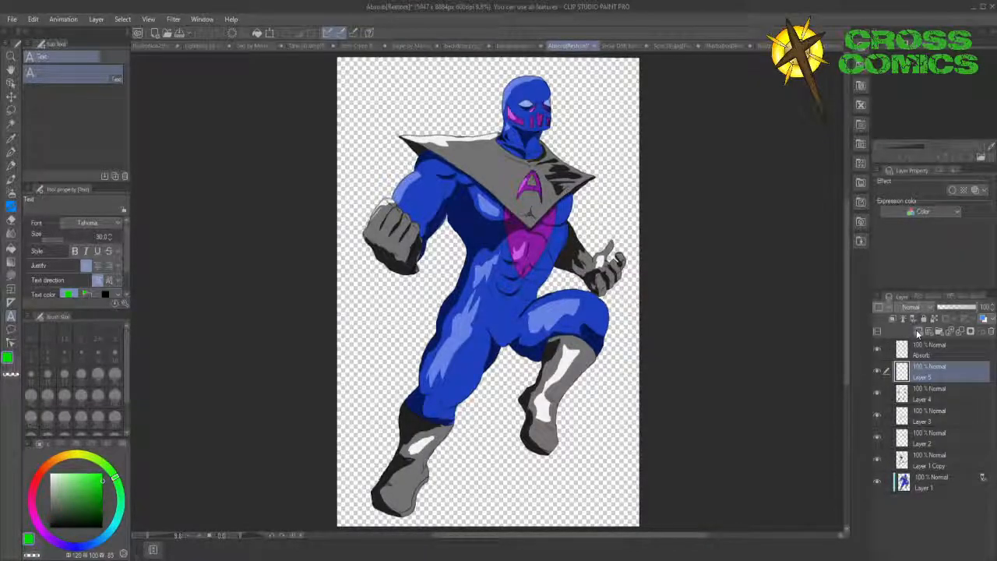
left_click(935, 481)
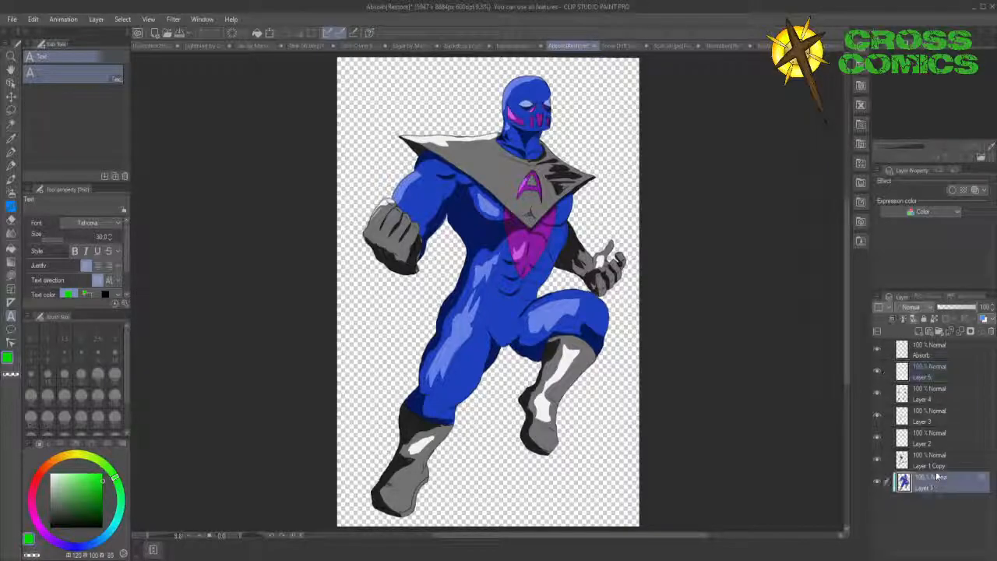
left_click(919, 330)
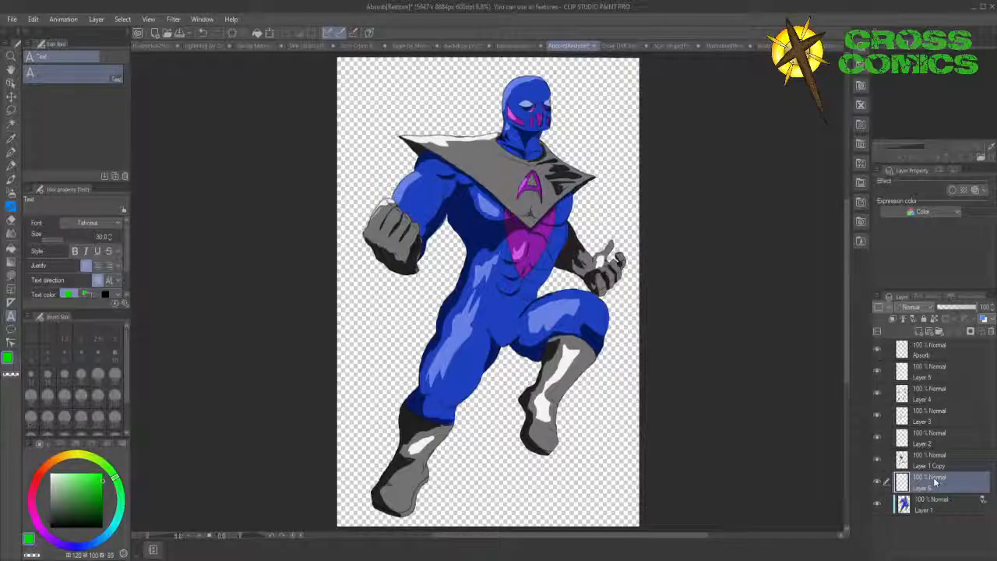
left_click_drag(934, 481, 933, 527)
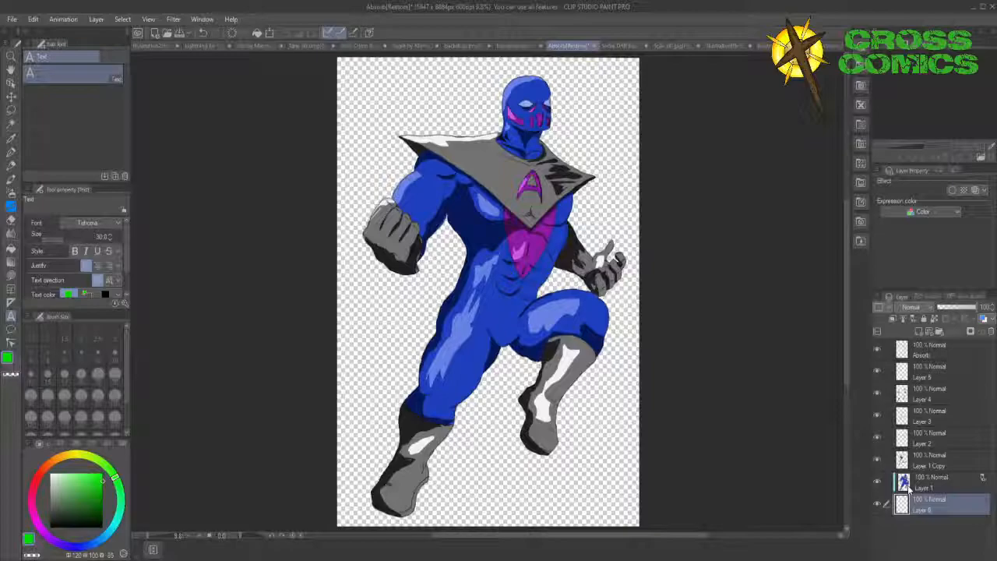
- Add the downloaded Rough Stone 1 brush to the decoration brushes
left_click(12, 265)
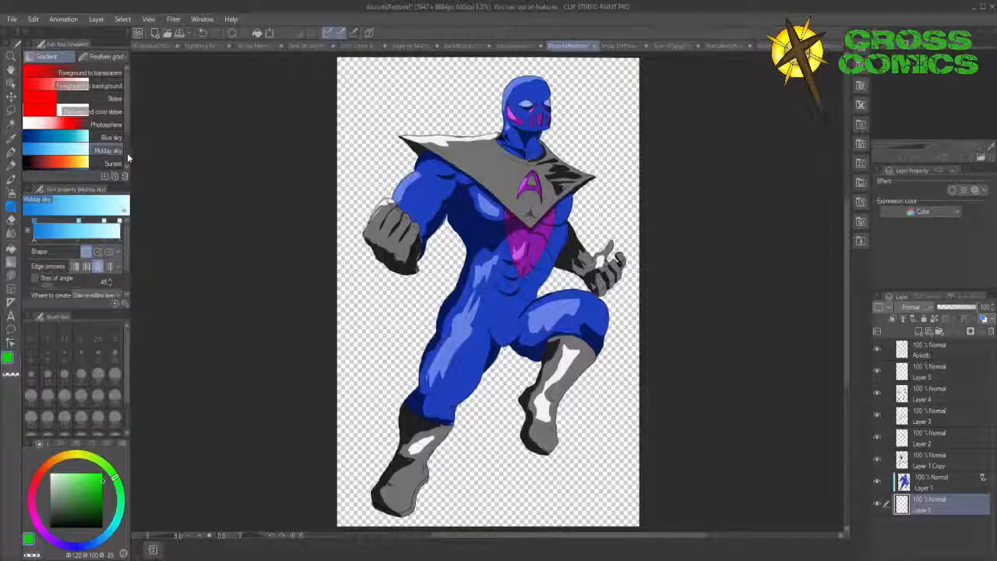
scroll(127, 152, "down", 2)
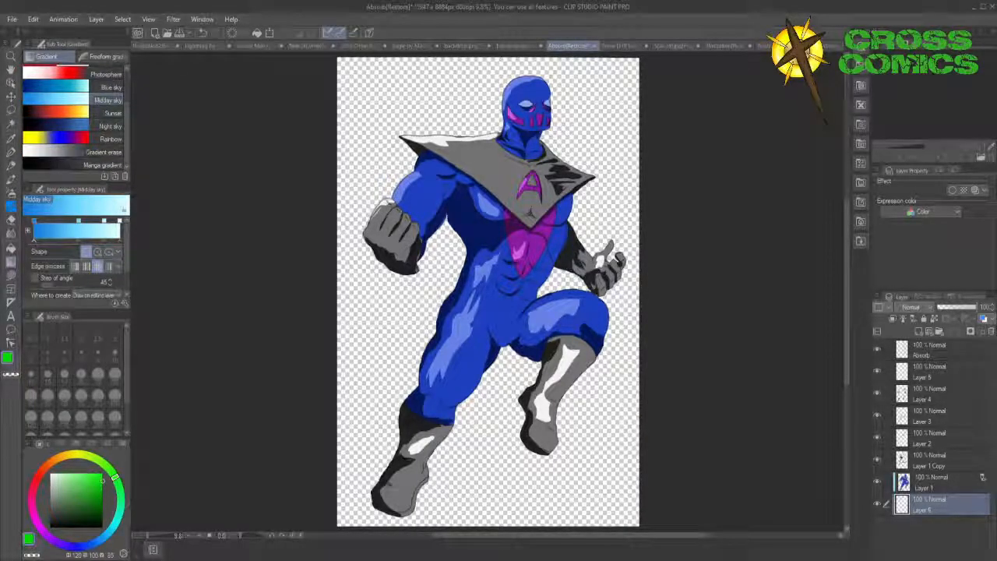
left_click(855, 37)
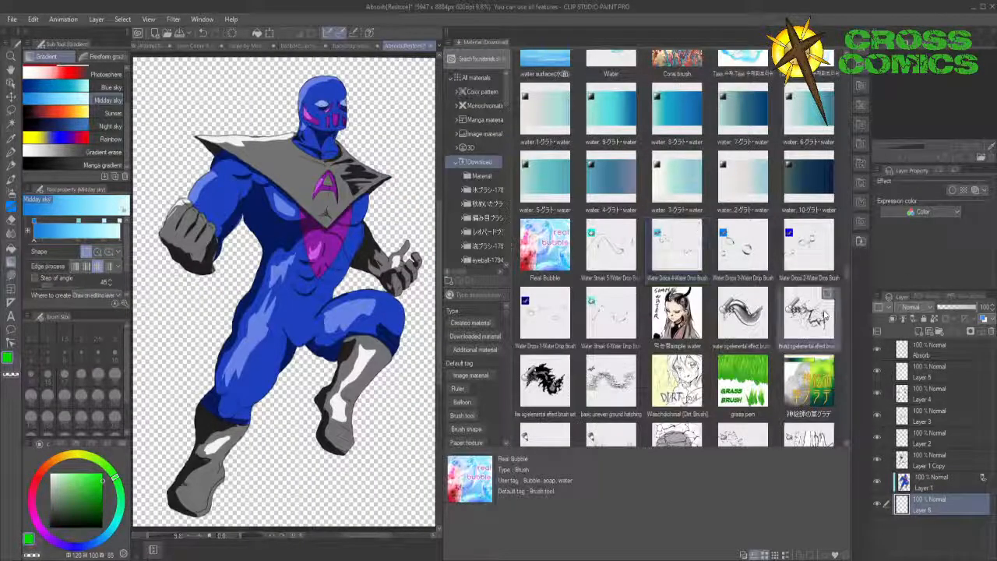
left_click_drag(846, 271, 854, 58)
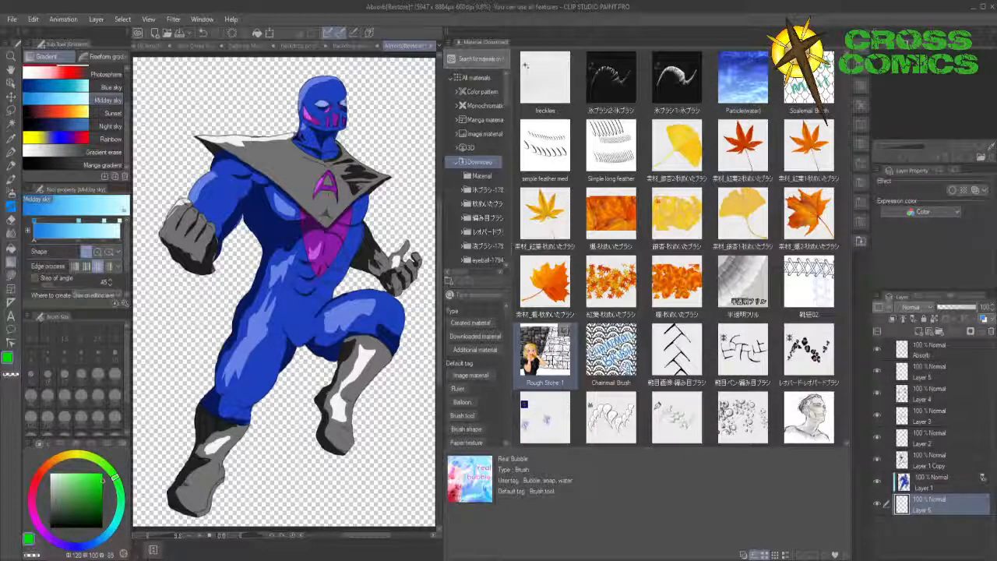
left_click_drag(545, 350, 542, 380)
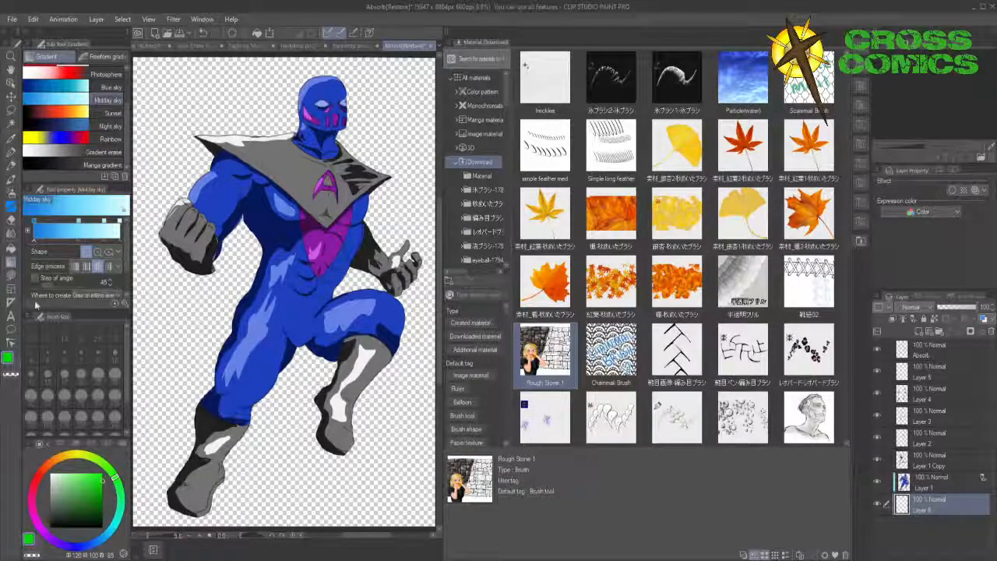
left_click(10, 208)
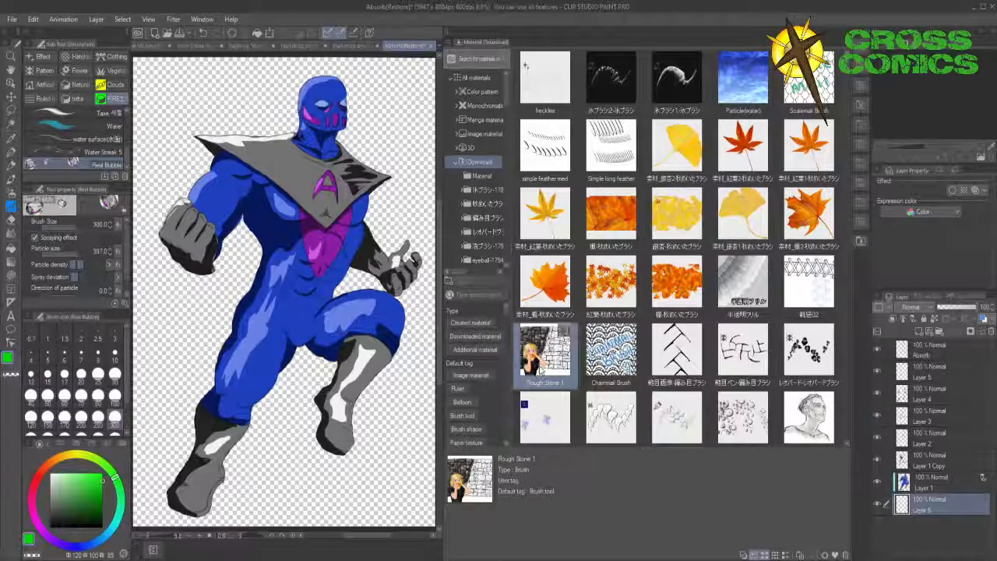
left_click_drag(534, 367, 101, 174)
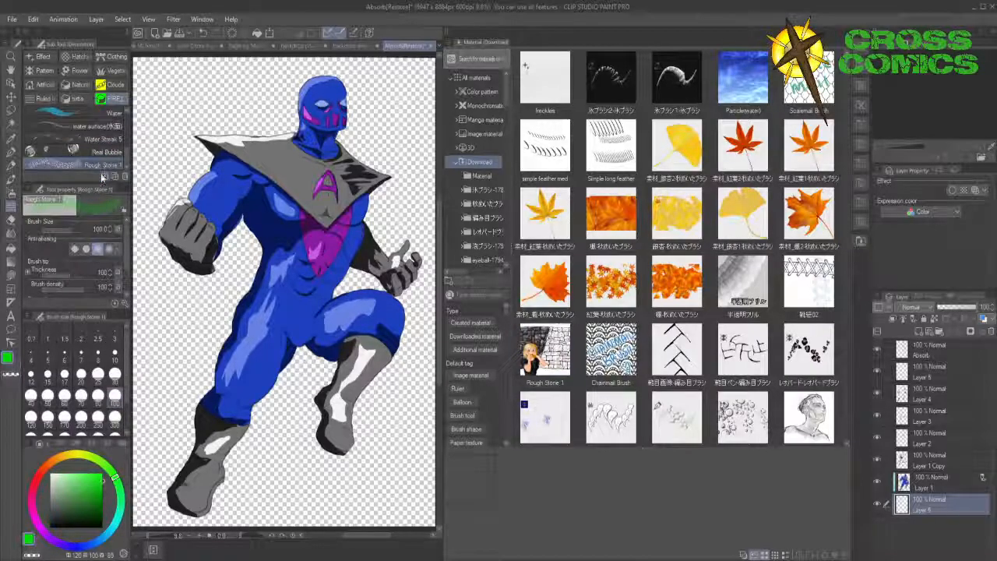
left_click(855, 37)
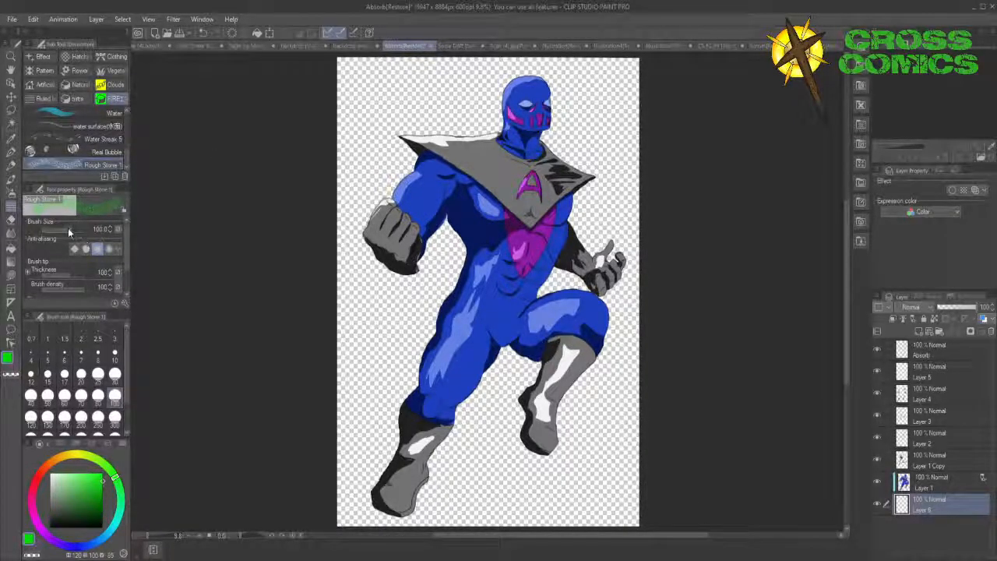
- Paint black stone-wall rows behind the figure's feet with Rough Stone 1 at brush size 2000, undoing the uppermost row
left_click_drag(68, 232, 107, 242)
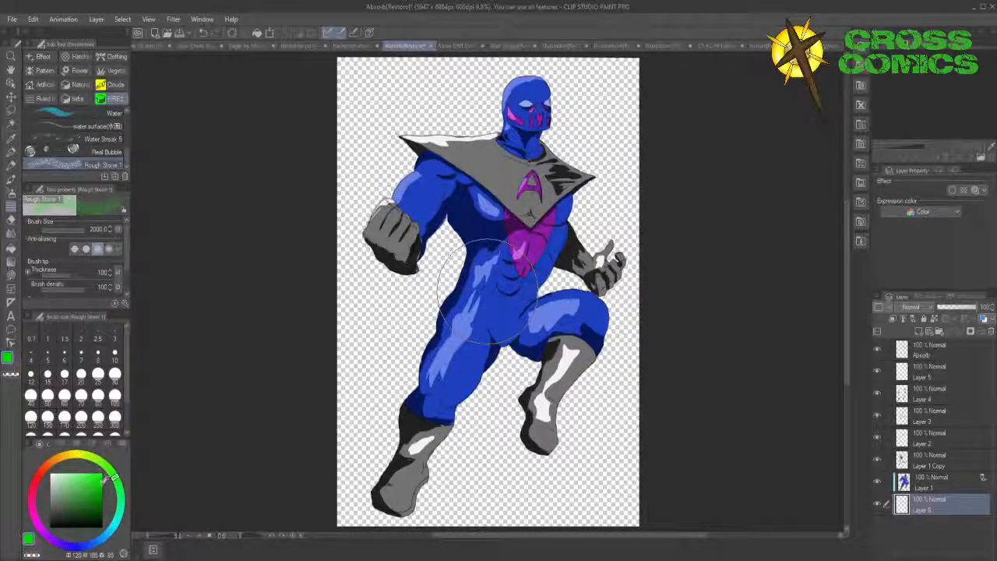
left_click(102, 526)
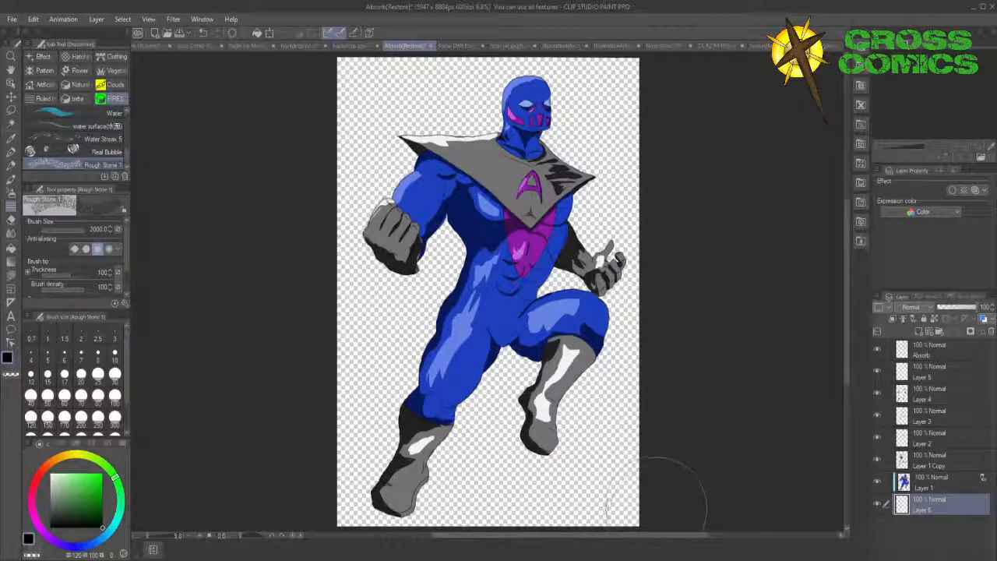
mouse_move(662, 490)
left_mouse_down()
mouse_move(662, 479)
mouse_move(312, 483)
mouse_move(343, 436)
mouse_move(322, 401)
mouse_move(356, 390)
mouse_move(595, 393)
mouse_move(668, 400)
mouse_move(678, 411)
mouse_move(672, 404)
left_mouse_up()
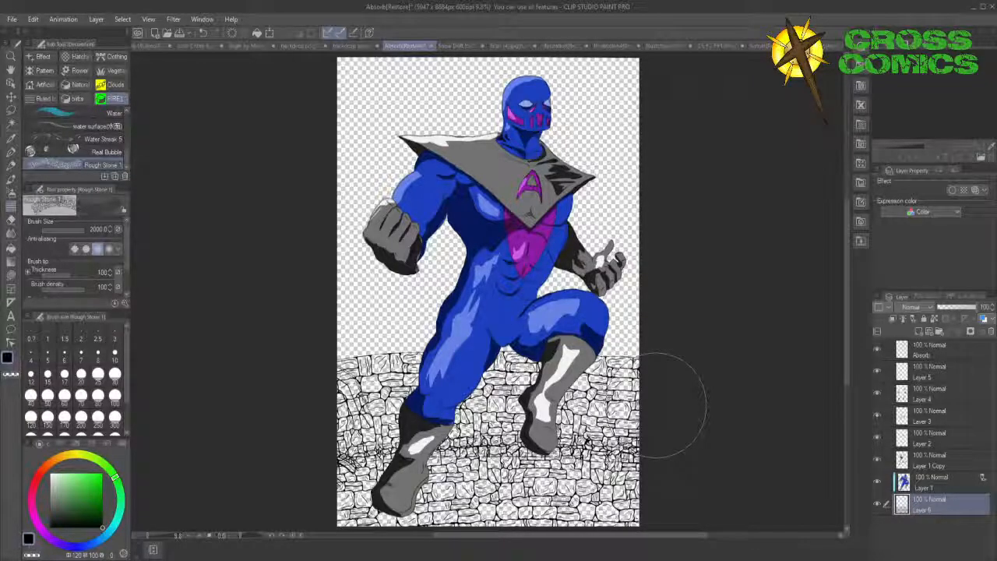
key("ctrl+z")
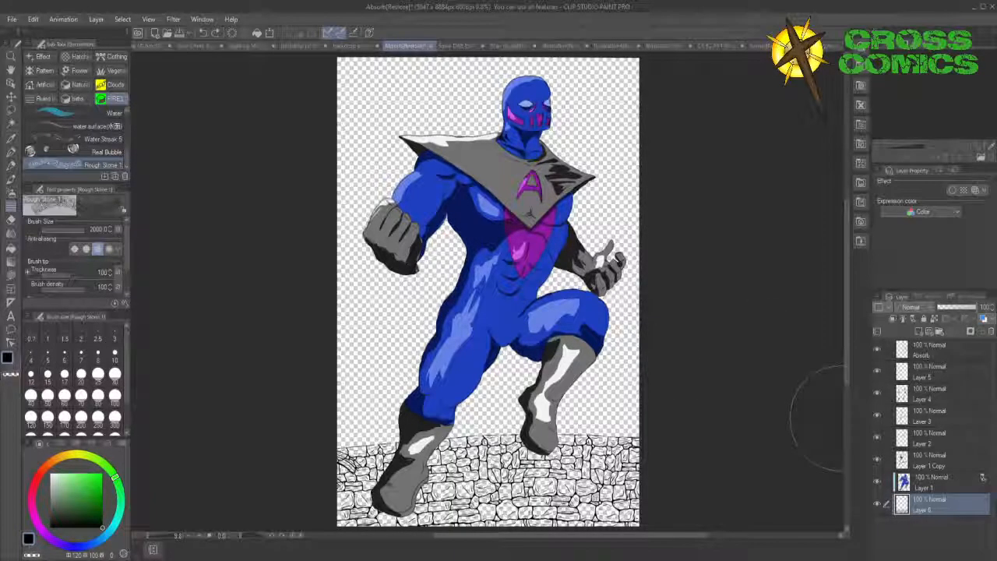
- Add three new layers and move the stone line layer above them, directly below Layer 1
left_click(921, 333)
left_click(922, 333)
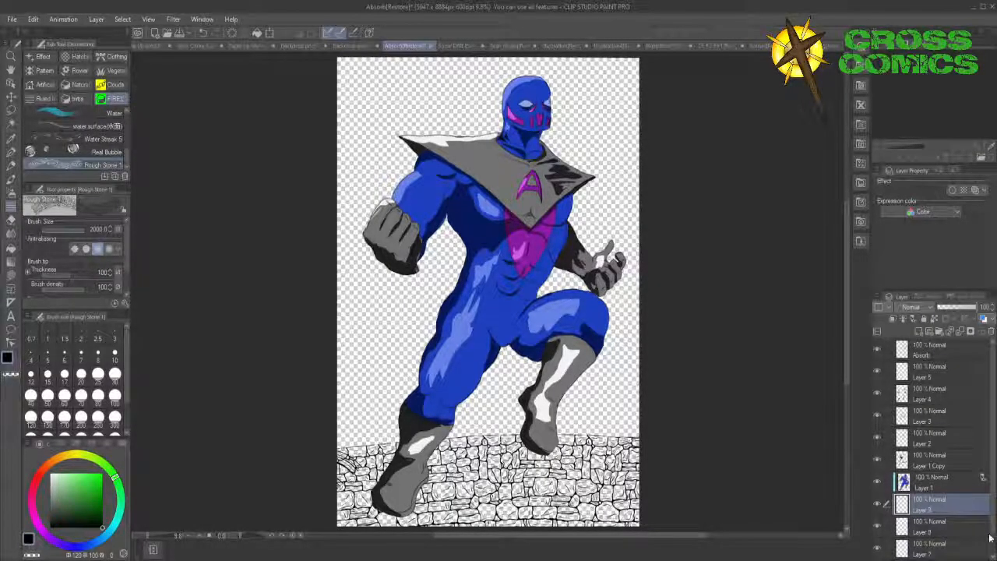
scroll(989, 538, "down", 1)
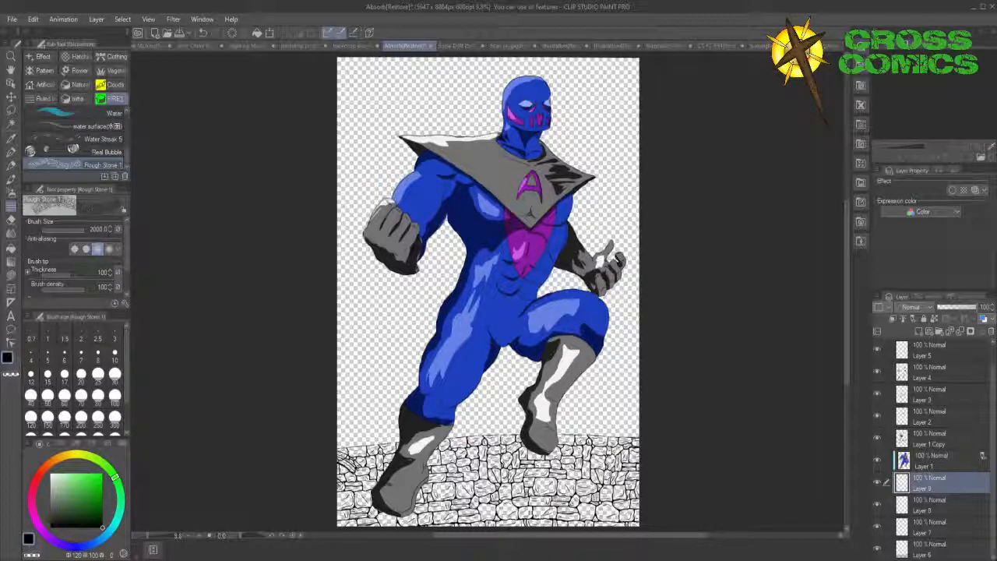
left_click(944, 546)
left_click_drag(945, 546, 948, 477)
- Fill the stone wall area with gray on Layer 9 using Lasso fill
left_click(49, 508)
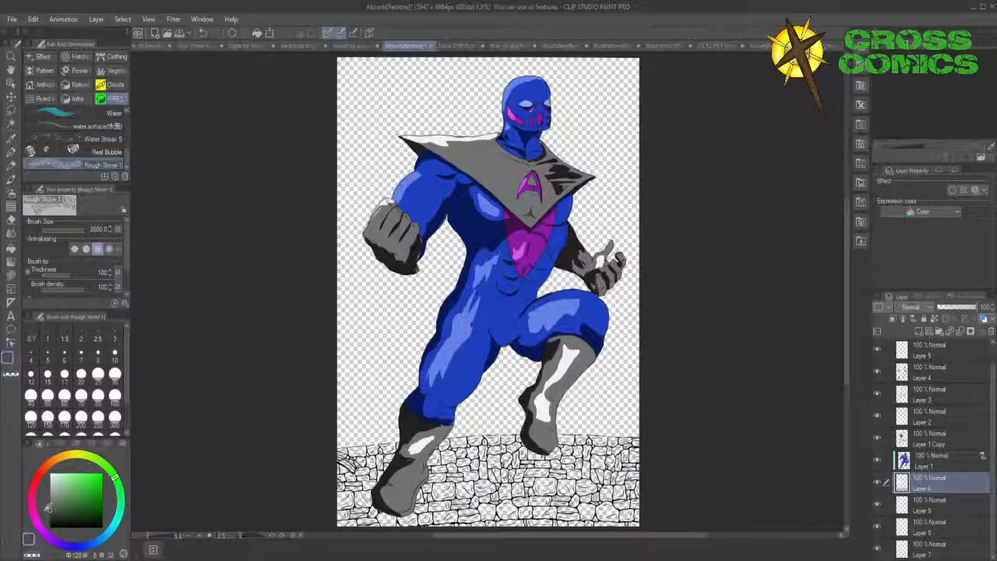
left_click(49, 508)
left_click(45, 504)
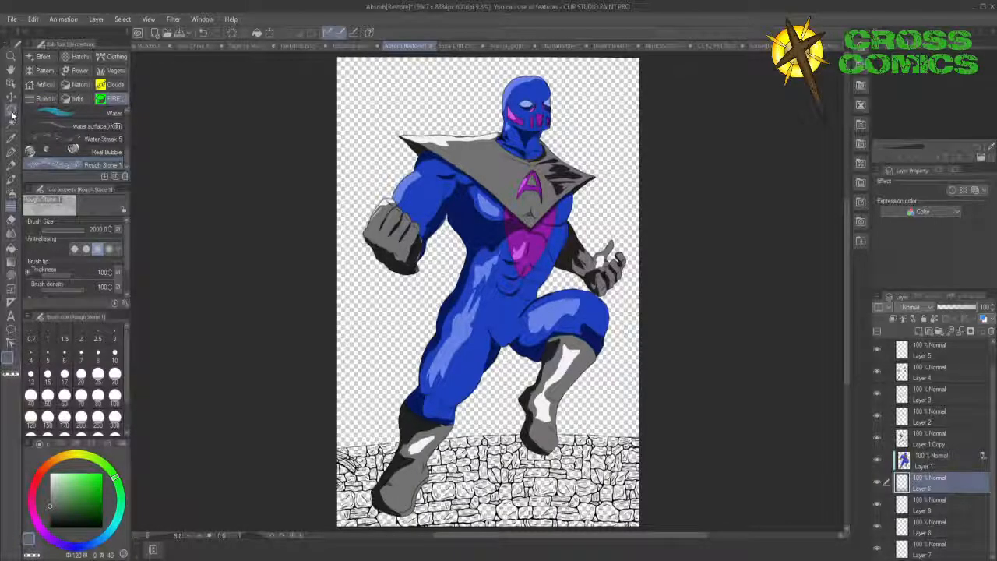
left_click(11, 274)
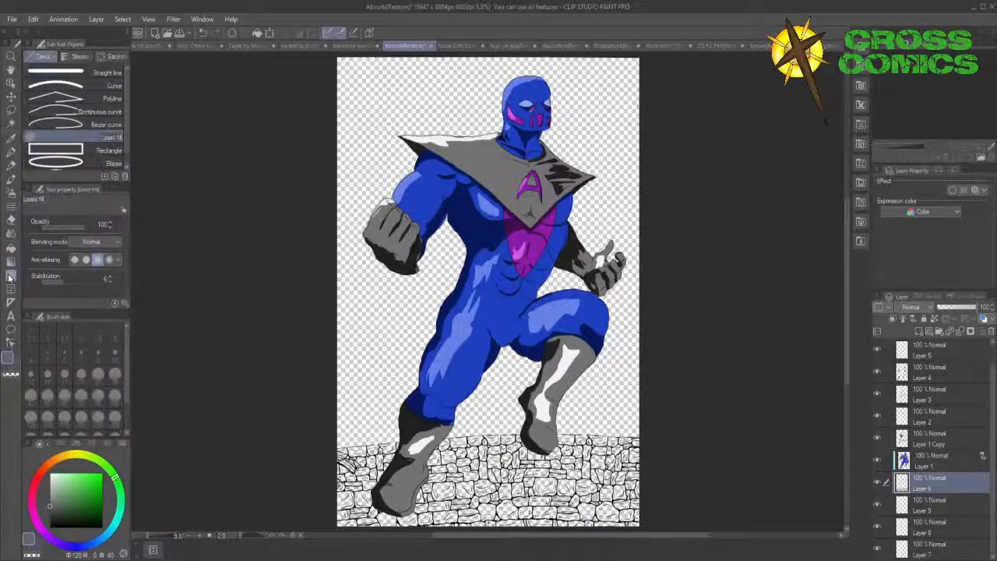
left_click(915, 504)
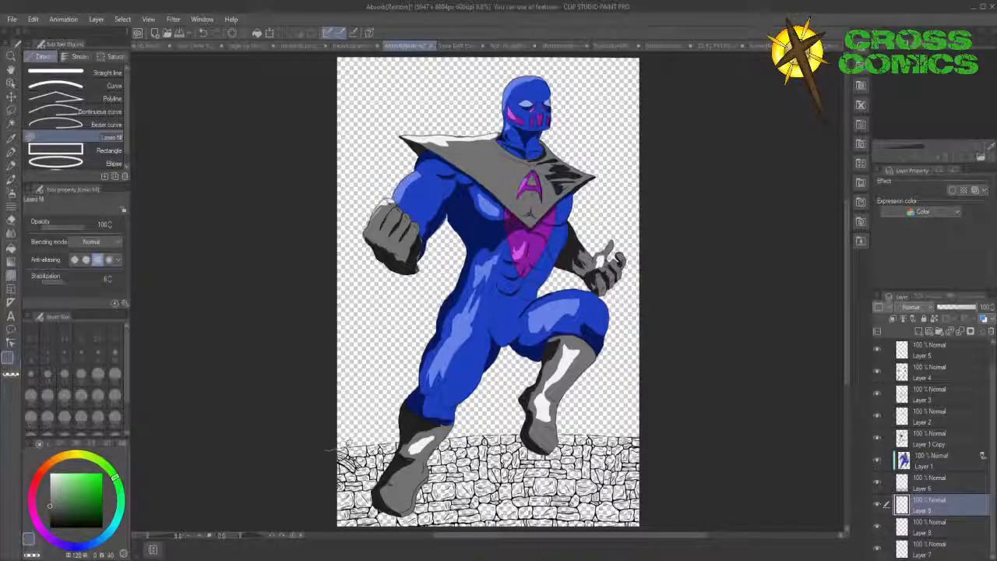
mouse_move(327, 450)
left_mouse_down()
mouse_move(487, 431)
mouse_move(635, 436)
mouse_move(650, 443)
mouse_move(656, 513)
mouse_move(428, 527)
mouse_move(316, 512)
mouse_move(301, 461)
mouse_move(327, 399)
left_mouse_up()
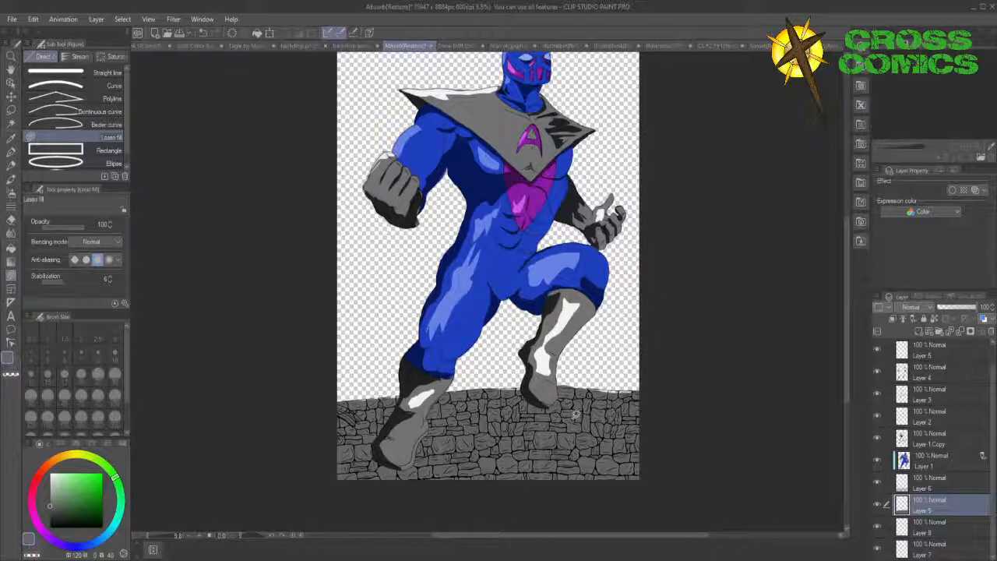
- Fill the remaining gaps along the stone wall's upper edge with the same gray
scroll(574, 414, "up", 5)
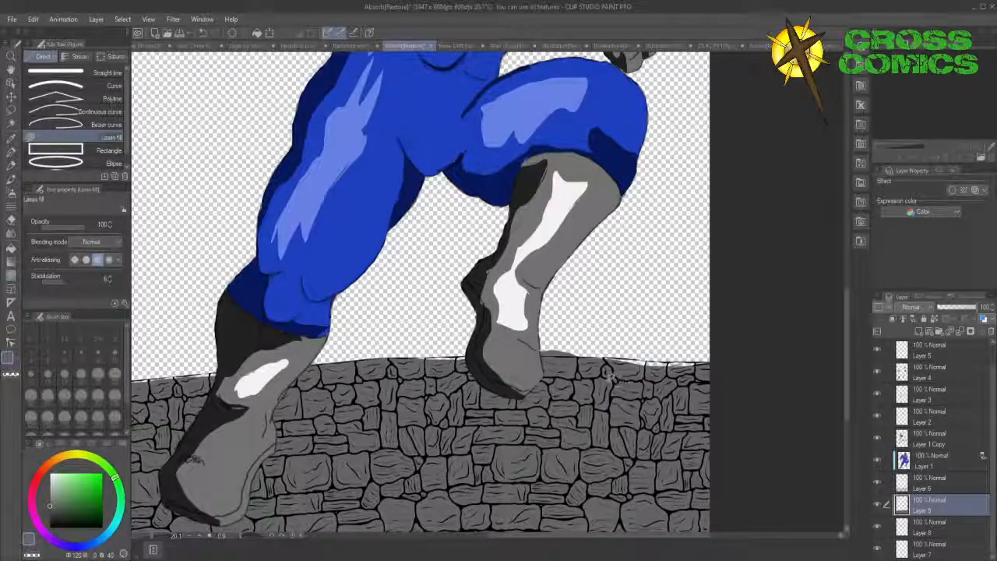
mouse_move(591, 365)
left_mouse_down()
mouse_move(603, 355)
mouse_move(701, 358)
mouse_move(710, 380)
left_mouse_up()
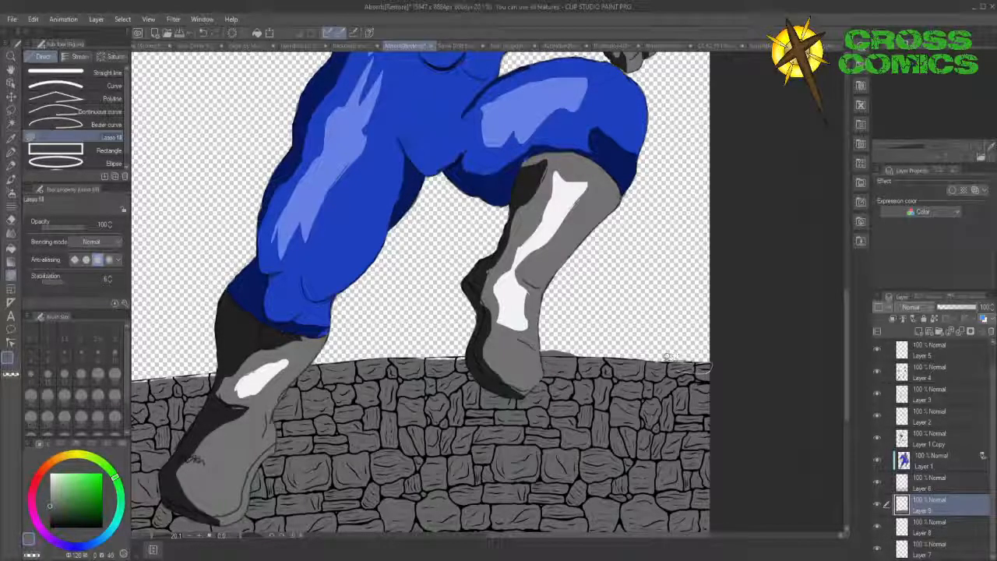
left_click_drag(651, 365, 660, 375)
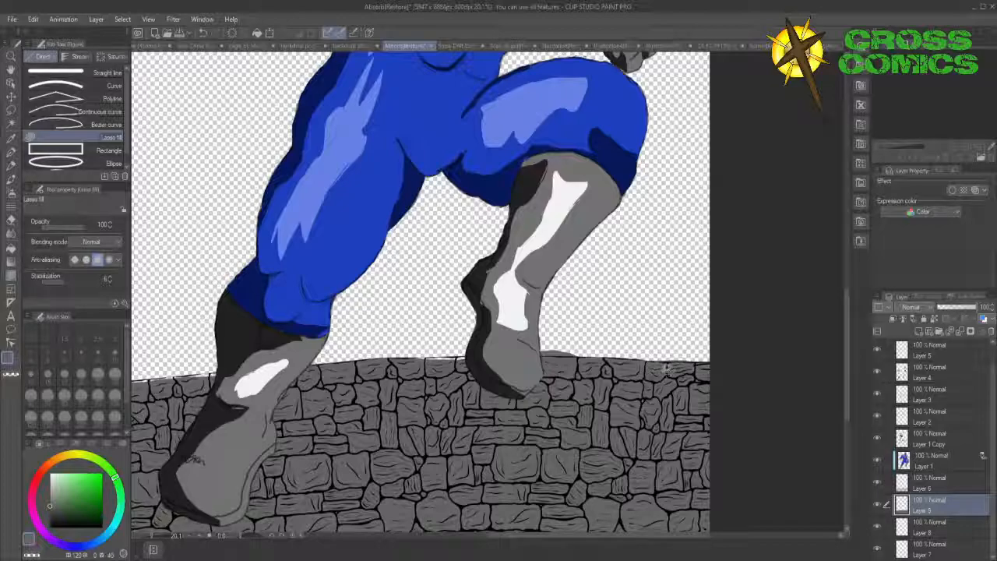
mouse_move(422, 364)
left_mouse_down()
mouse_move(448, 378)
mouse_move(467, 373)
mouse_move(471, 356)
mouse_move(412, 357)
mouse_move(424, 373)
left_mouse_up()
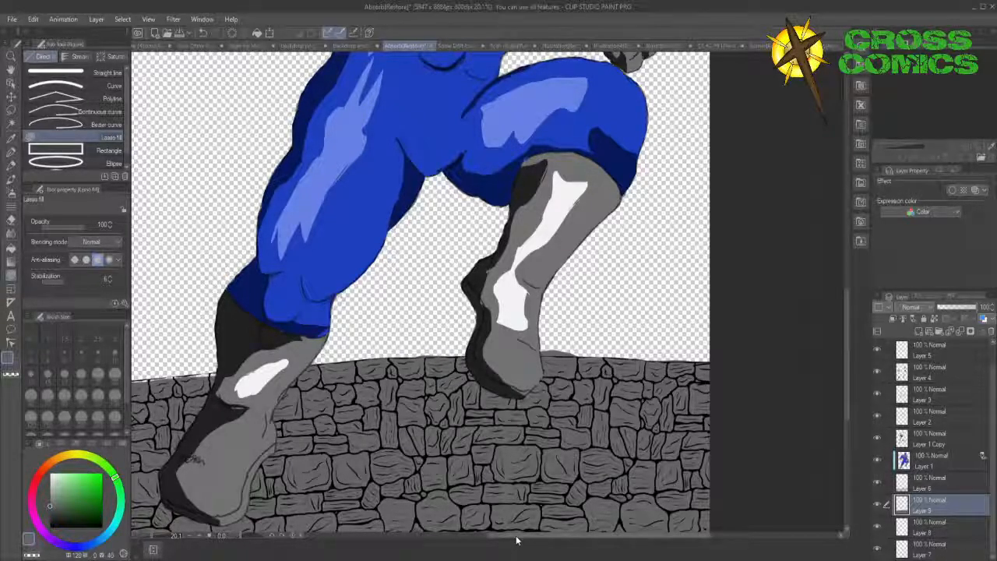
left_click_drag(516, 536, 464, 536)
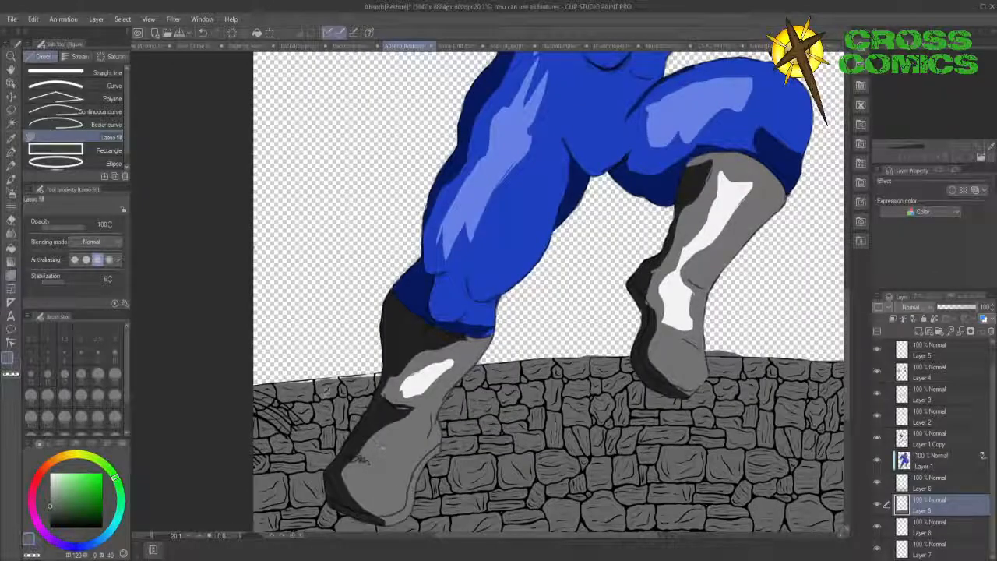
mouse_move(290, 396)
left_mouse_down()
mouse_move(370, 397)
mouse_move(393, 389)
mouse_move(397, 373)
mouse_move(285, 384)
left_mouse_up()
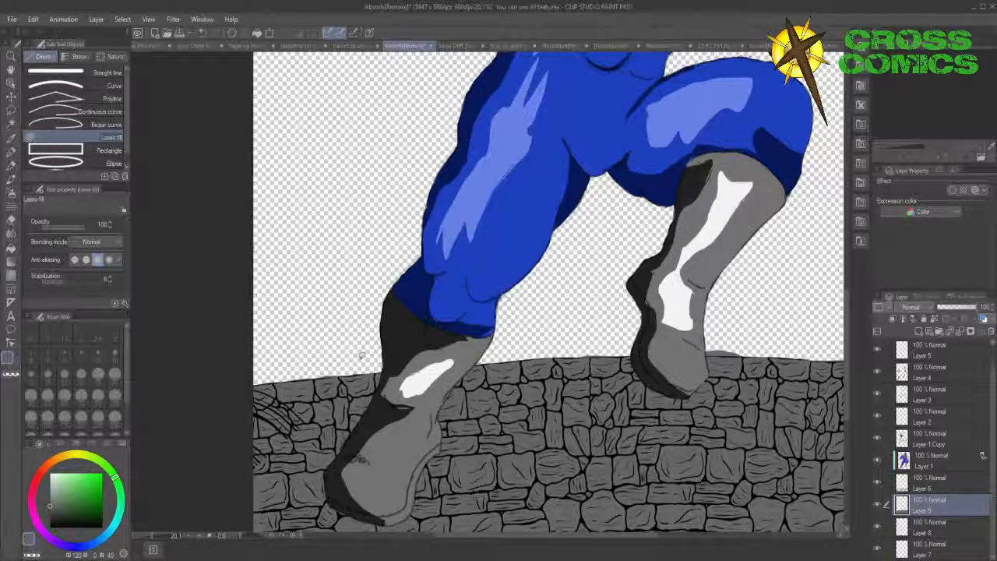
scroll(501, 290, "down", 1)
scroll(501, 290, "down", 3)
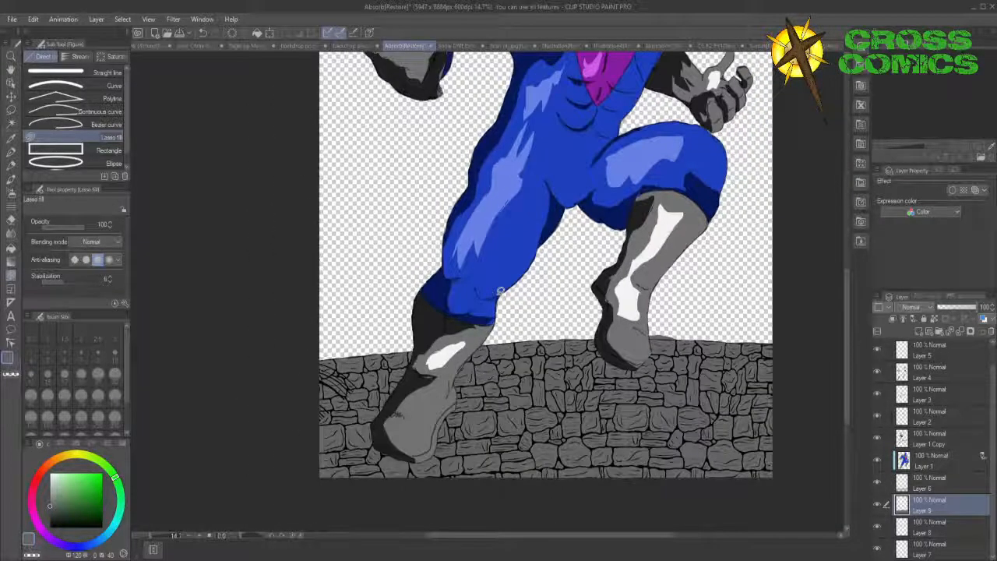
- Add the downloaded dark-to-light blue gradient from the materials to the Gradient sub tools, with Layer 8 active
left_click(939, 520)
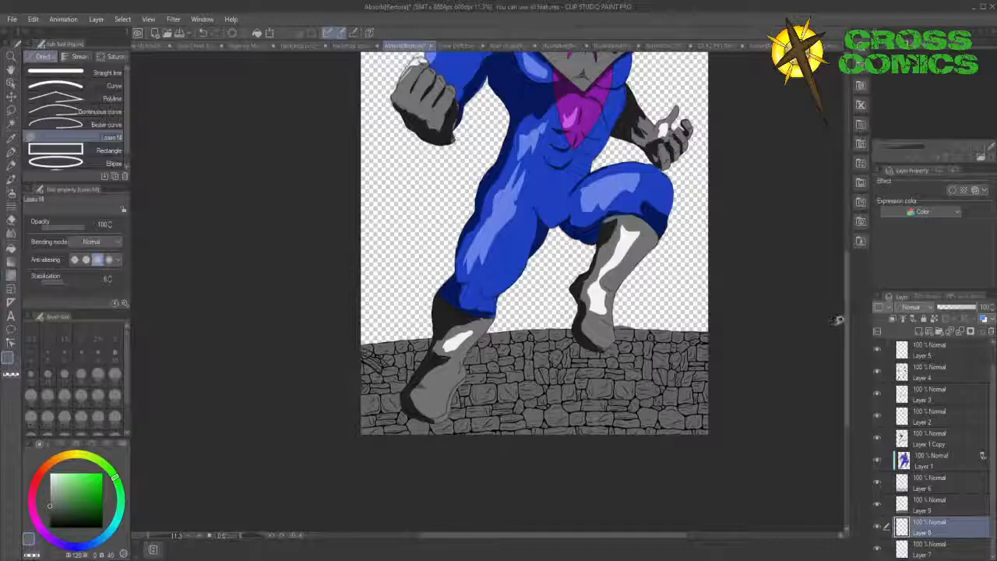
left_click_drag(844, 320, 852, 274)
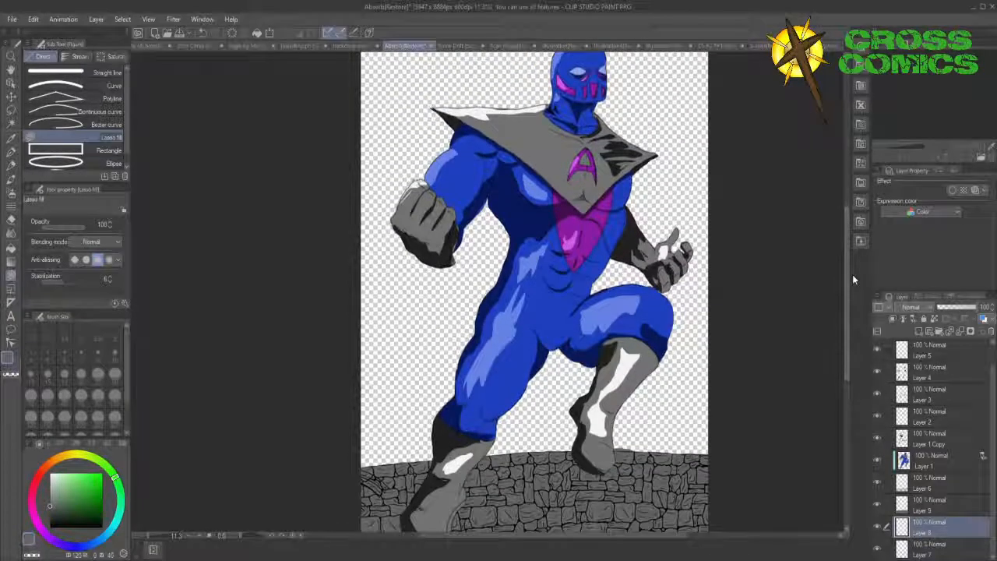
left_click(11, 262)
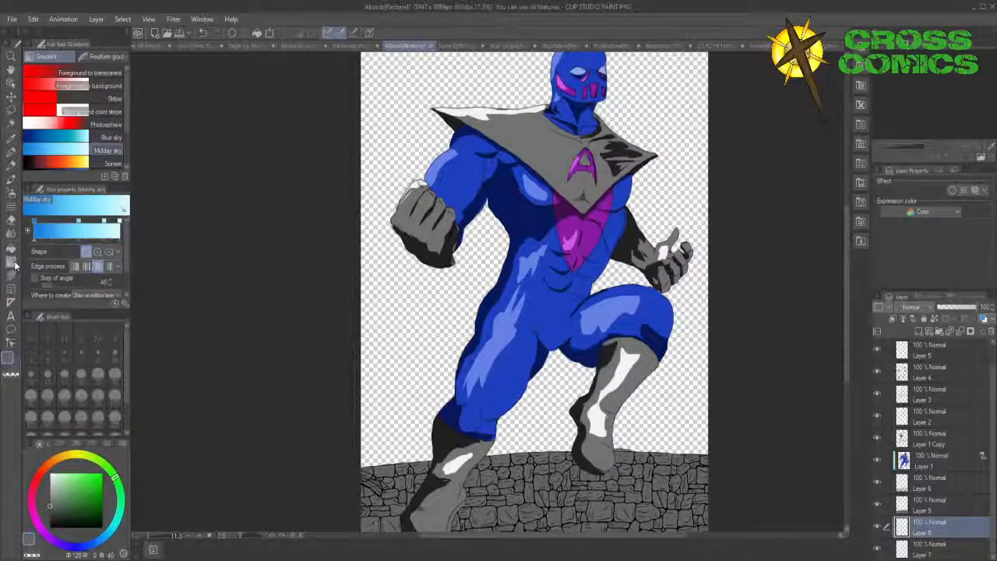
left_click(860, 38)
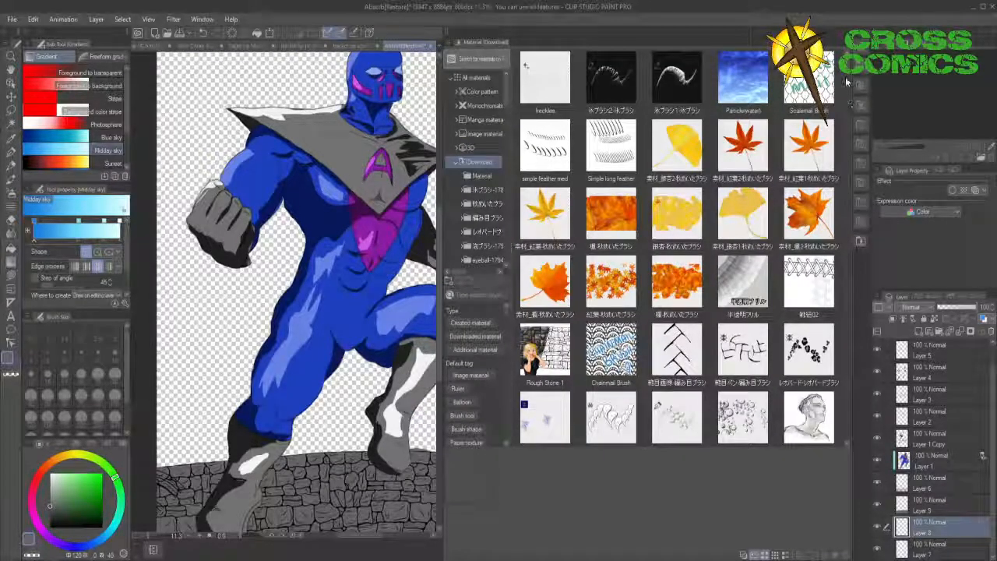
scroll(847, 76, "down", 5)
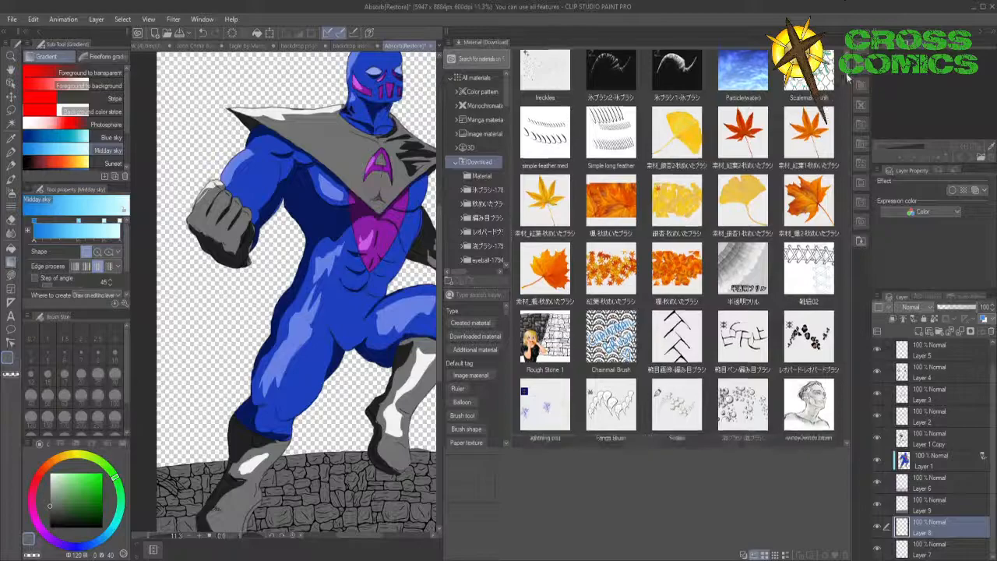
left_click_drag(847, 87, 851, 162)
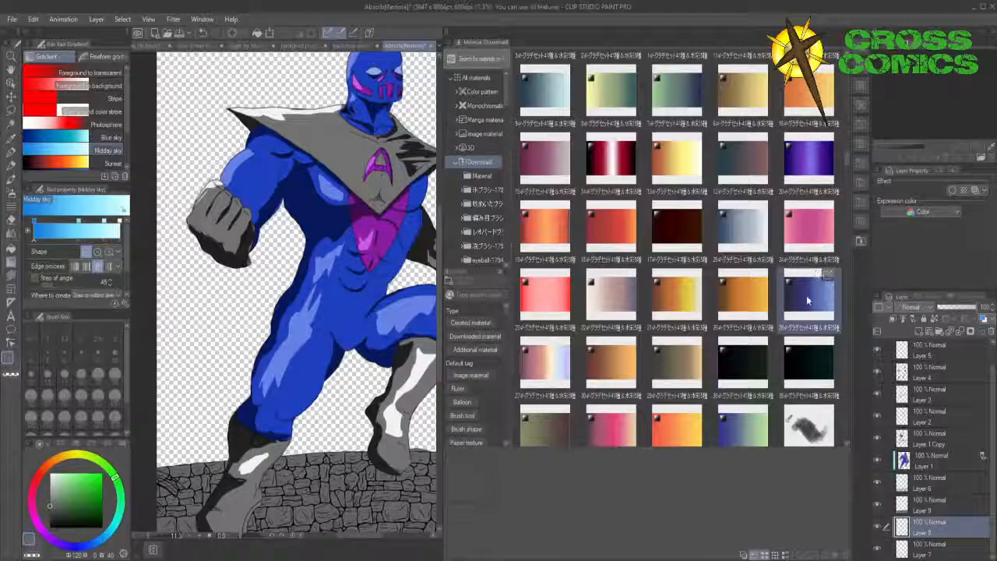
left_click_drag(807, 300, 78, 176)
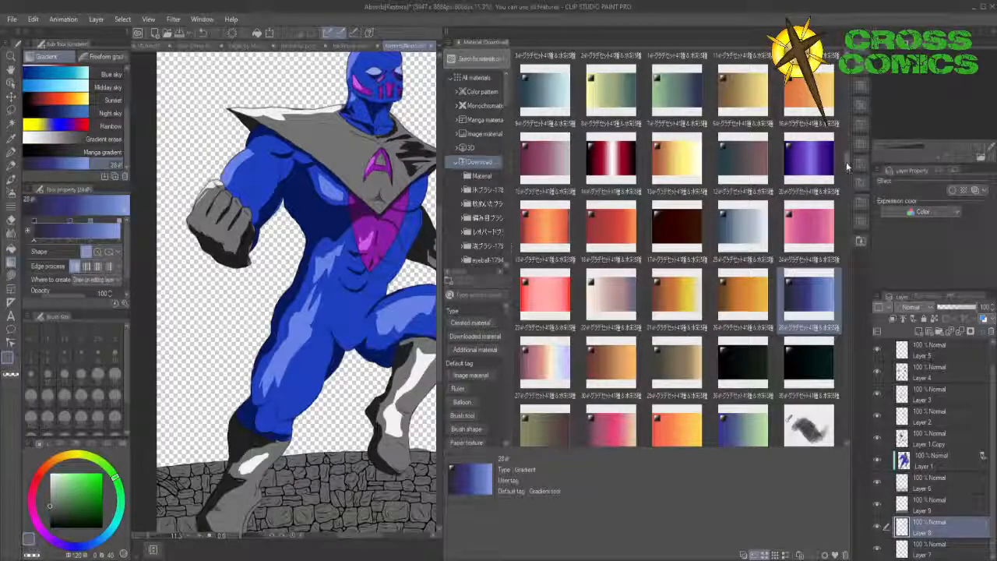
left_click_drag(846, 161, 863, 303)
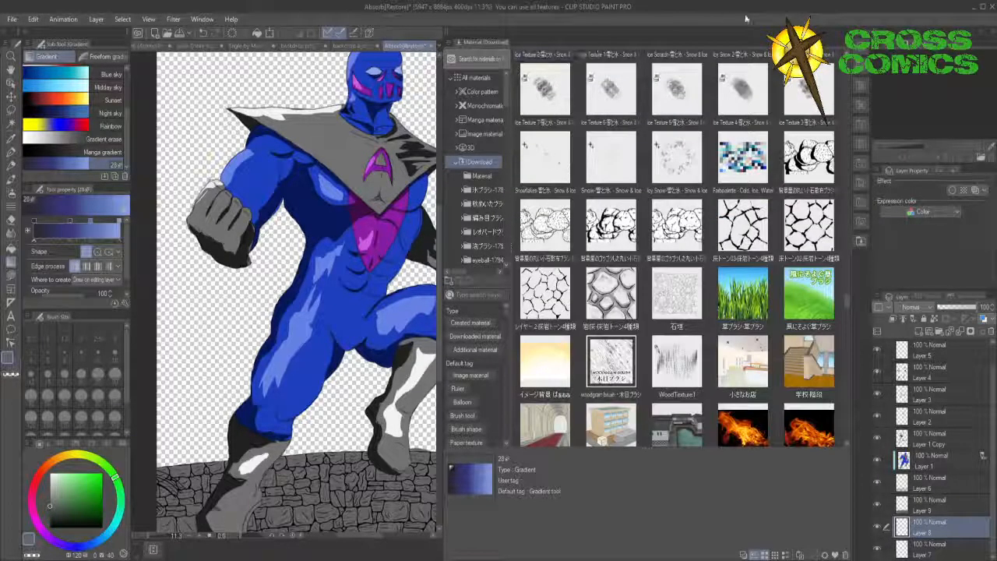
left_click(856, 37)
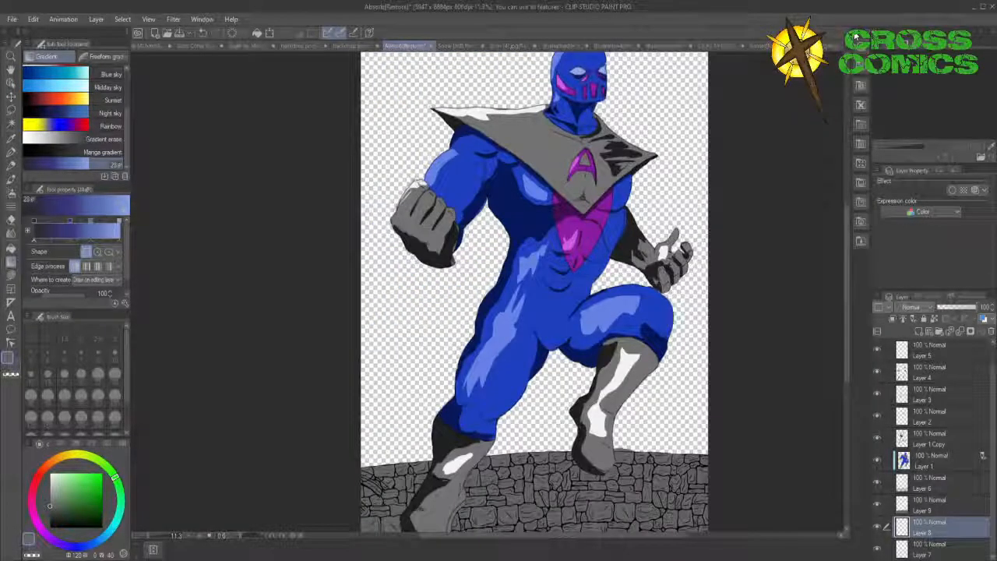
- Fill Layer 8 with the blue gradient diagonally across the sky, lightest at the canvas's upper right and darkest toward the lower left
left_click_drag(846, 259, 850, 238)
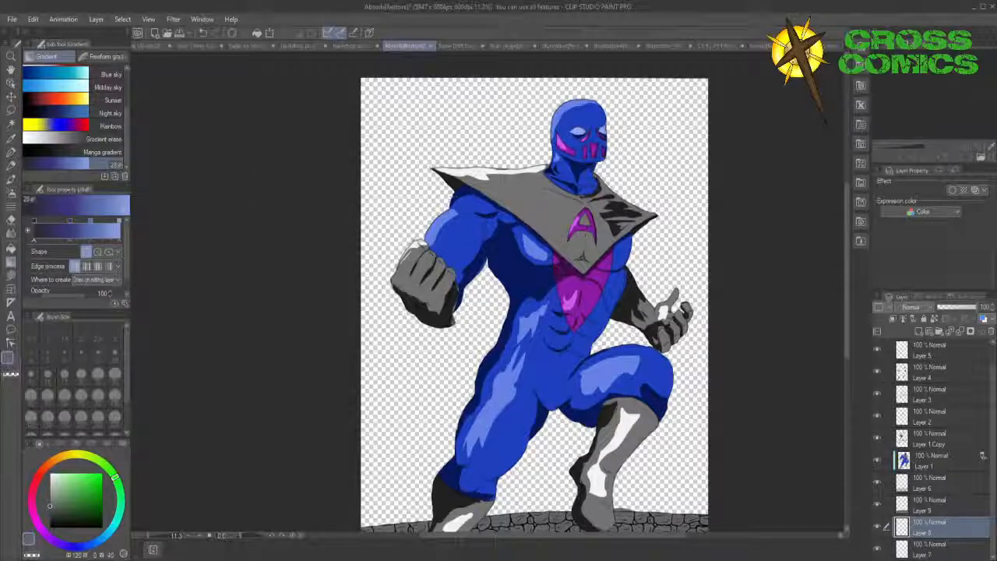
left_click_drag(707, 74, 417, 441)
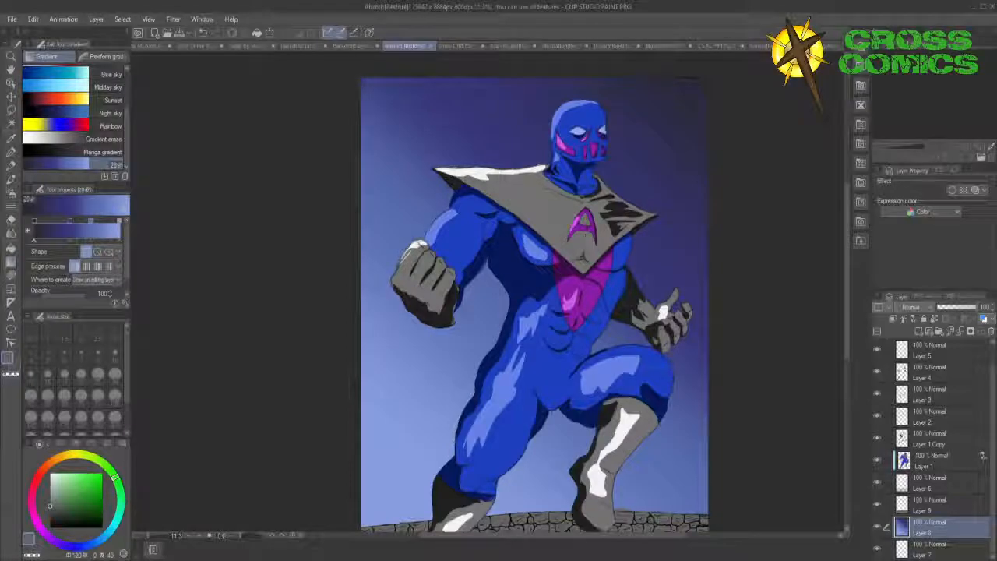
mouse_move(659, 122)
left_mouse_down()
mouse_move(352, 521)
mouse_move(665, 126)
left_mouse_up()
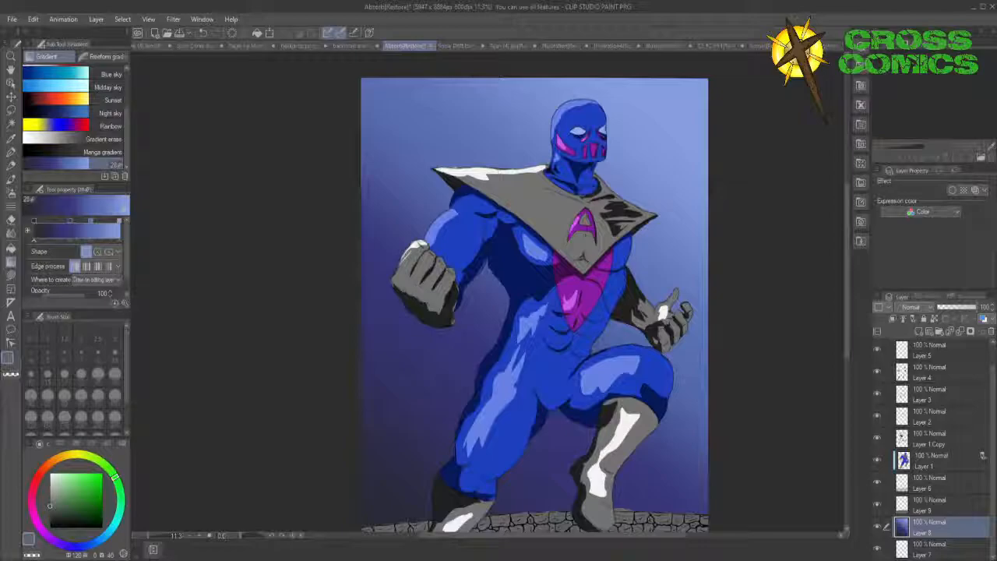
- Move Layer 7 directly below Layer 1 and outline a slanted beam from the raised foot past the canvas's lower edge with Polyline selection
left_click_drag(848, 281, 854, 334)
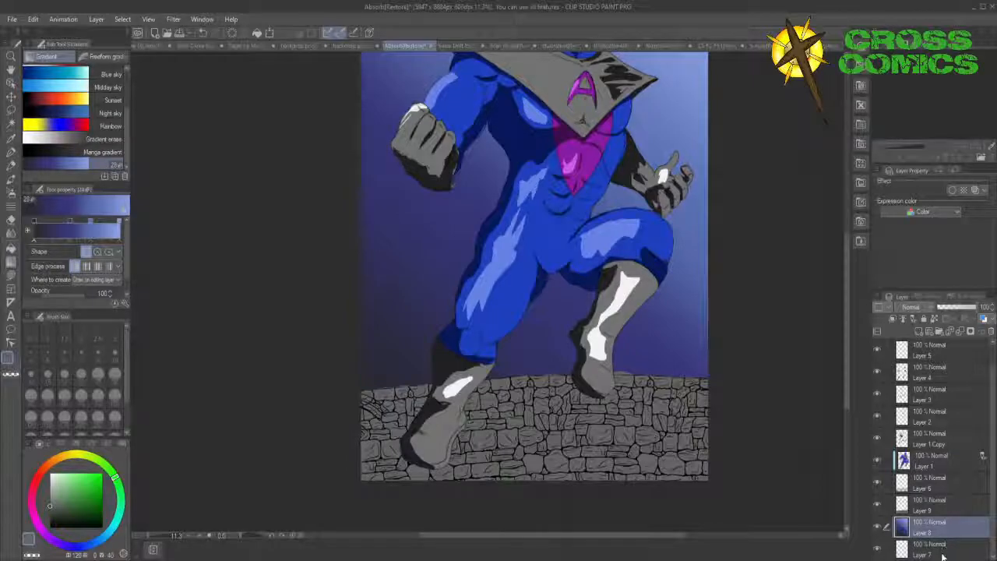
left_click_drag(944, 547, 926, 483)
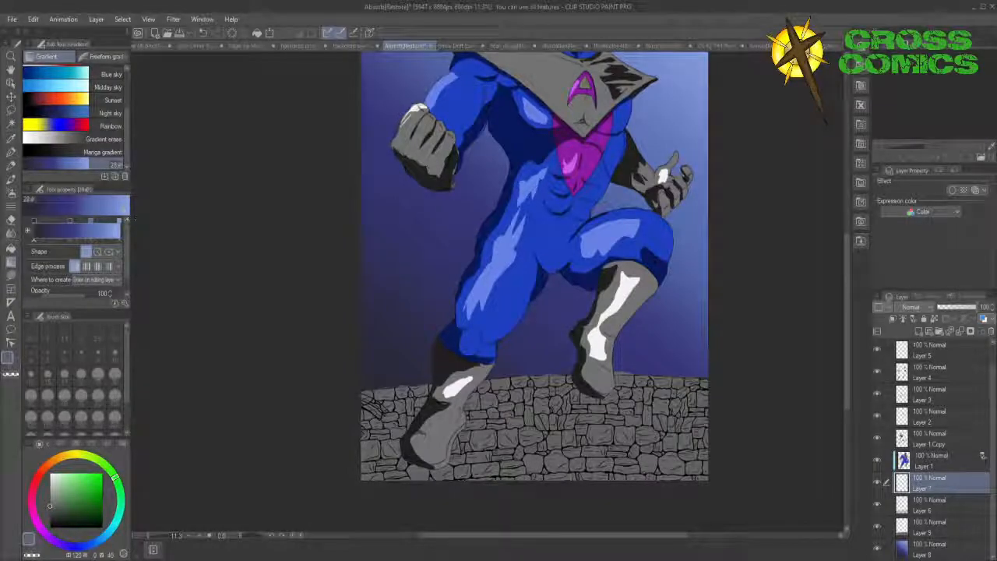
left_click(11, 111)
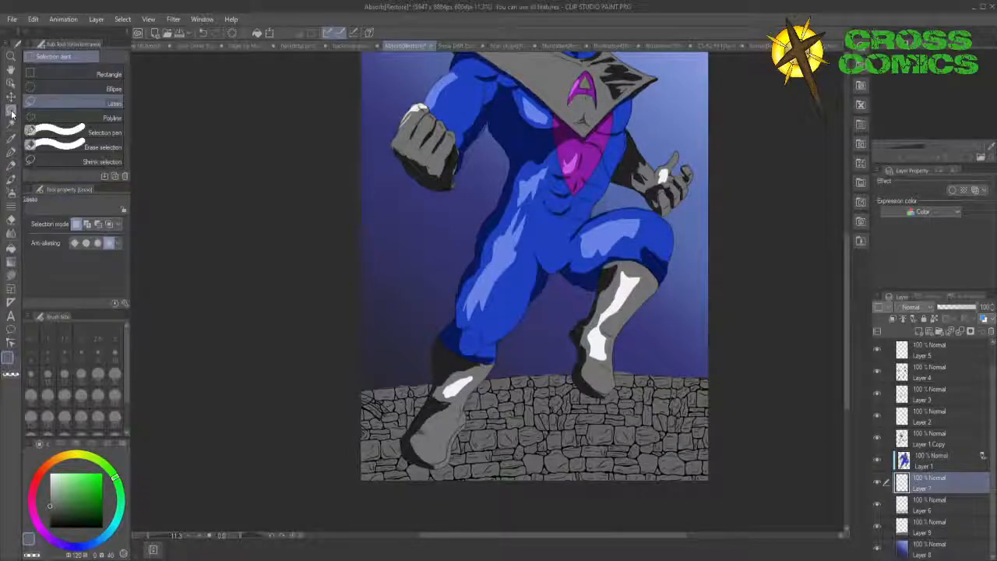
left_click(76, 117)
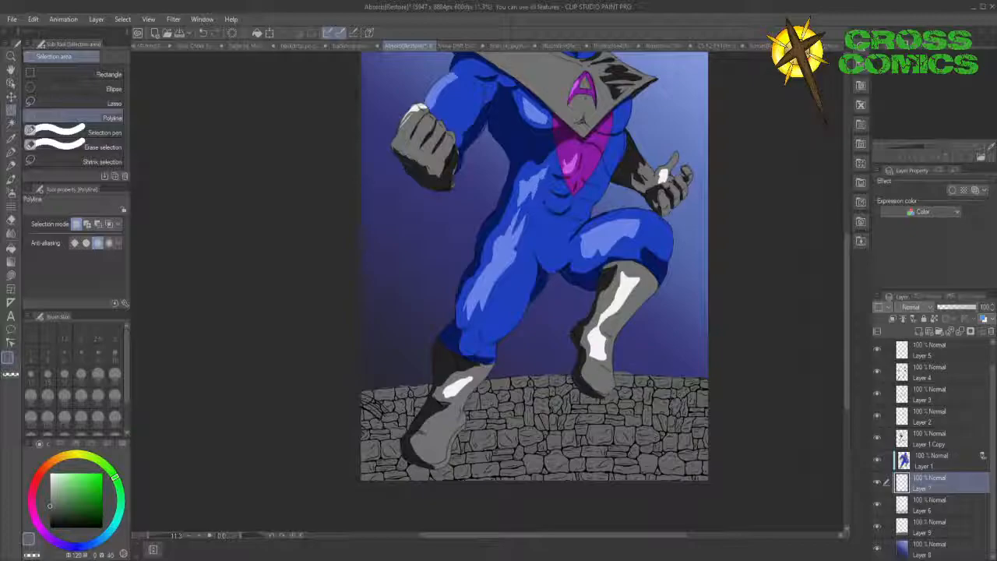
left_click(568, 335)
left_click(471, 511)
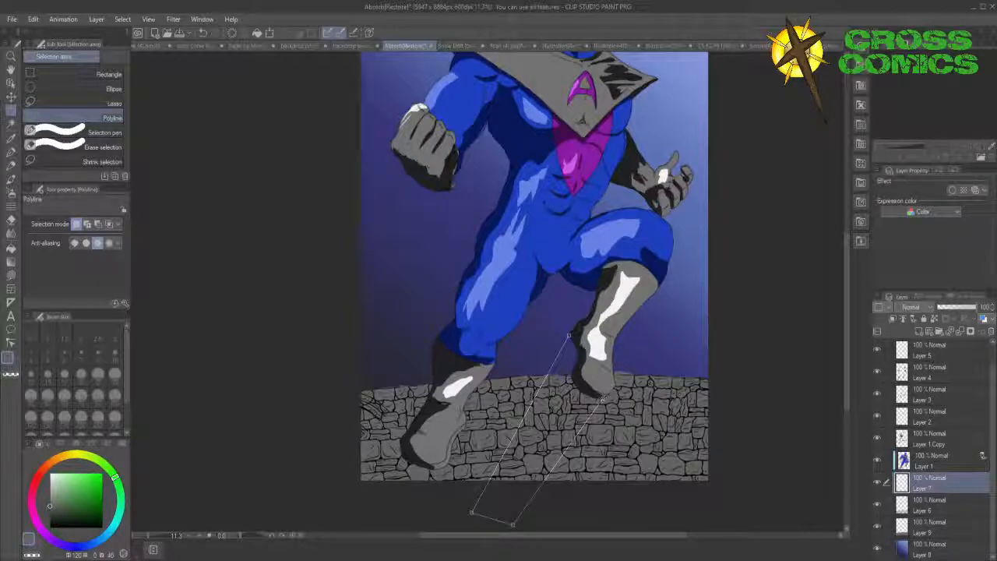
left_click(602, 398)
left_click(569, 336)
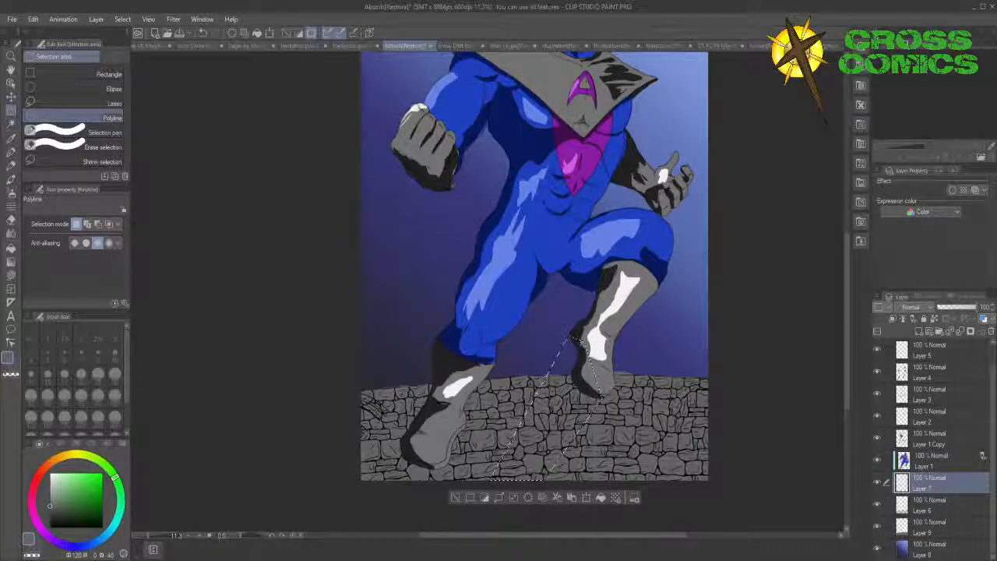
- Fill the selected beam with magenta, set Layer 7's opacity to 91%, and clear the selection
left_click(34, 513)
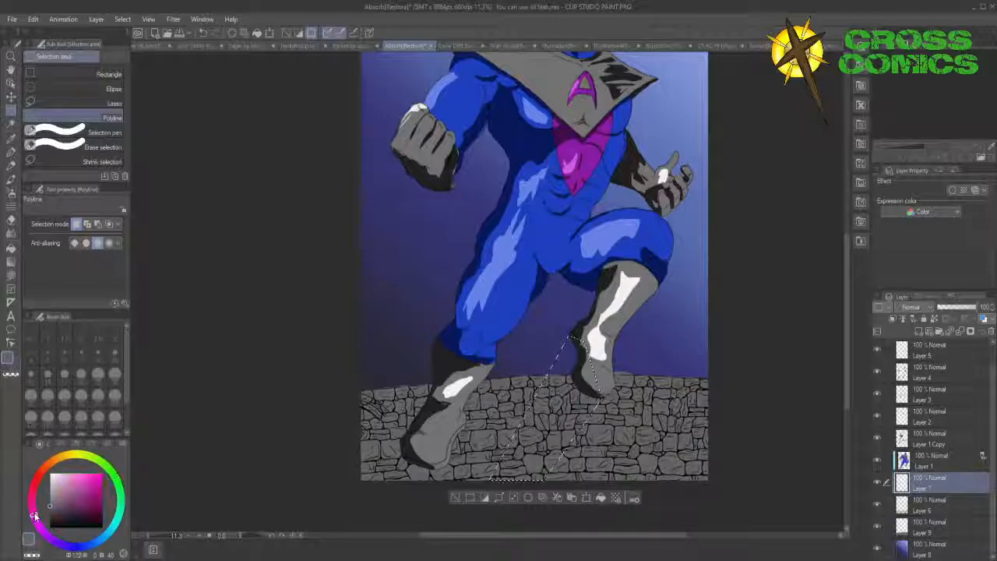
left_click(86, 485)
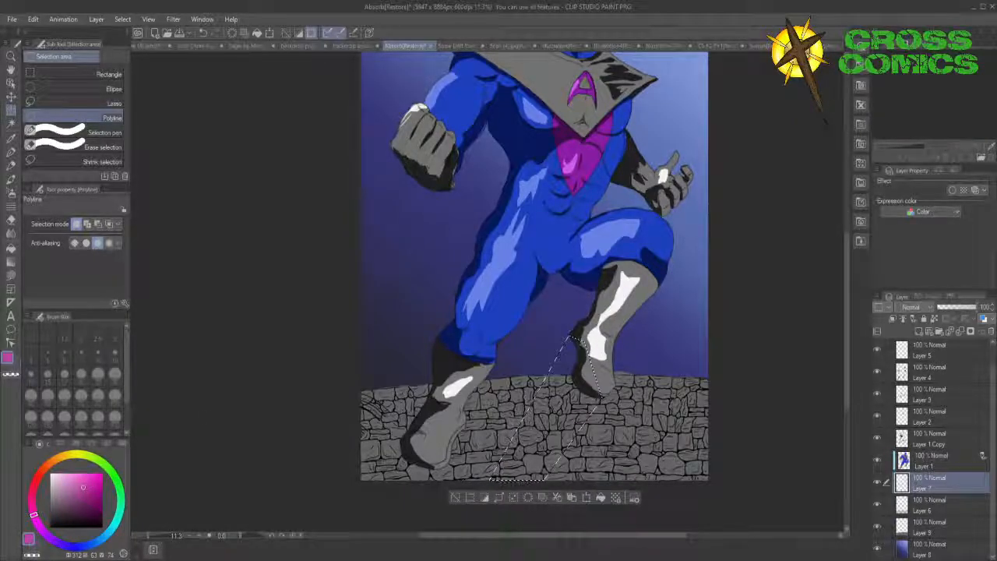
left_click(601, 498)
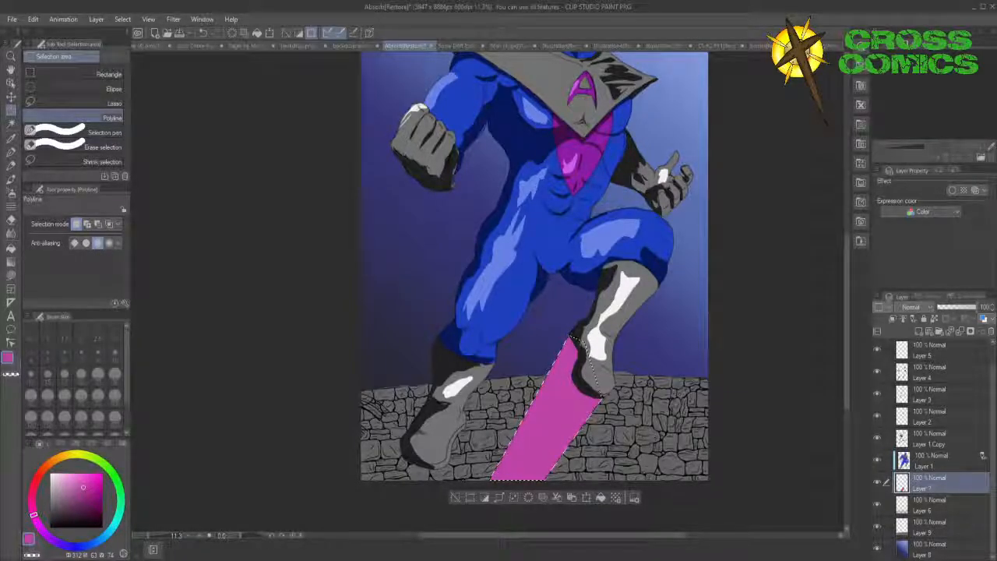
left_click_drag(971, 313, 973, 313)
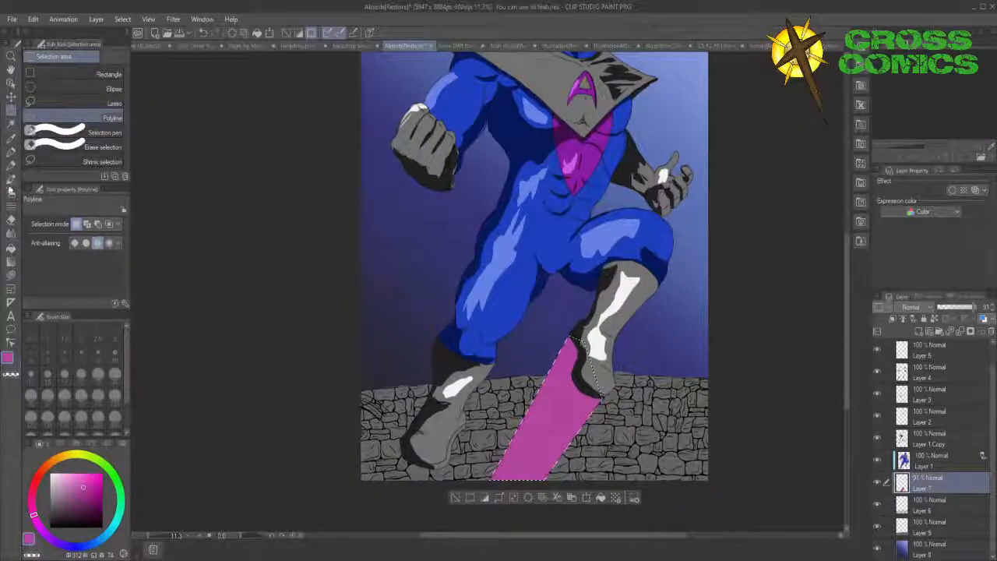
left_click(77, 105)
left_click(245, 204)
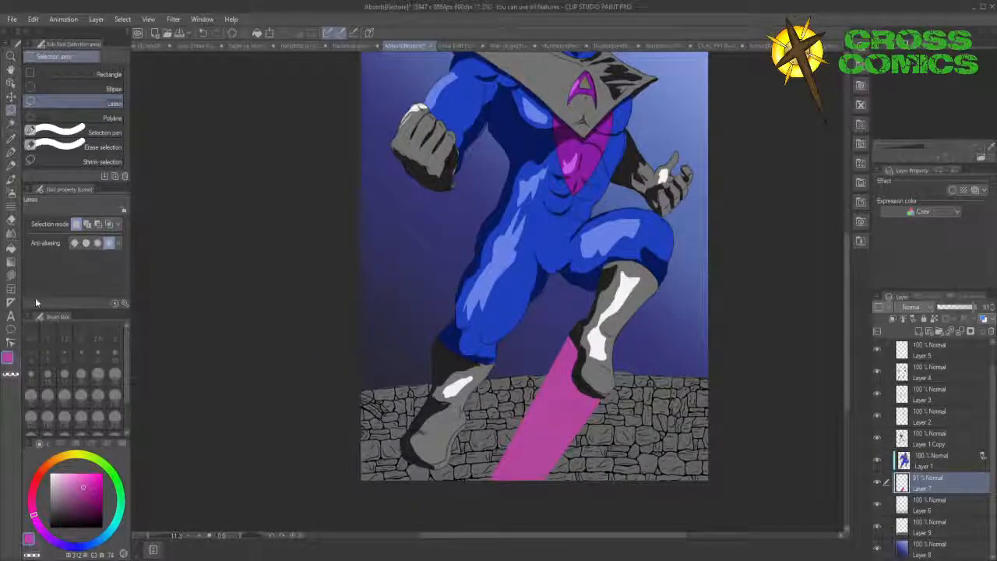
- Fill a polyline-selected beam below the lower foot with the same magenta, and select both beams on Layer 7
left_click(75, 117)
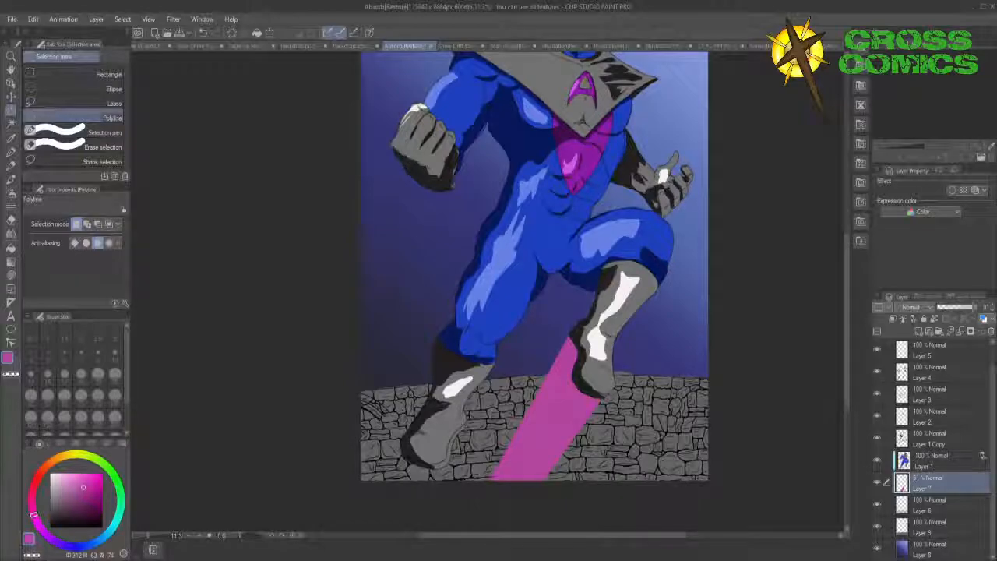
left_click(465, 426)
left_click(420, 529)
left_click(383, 530)
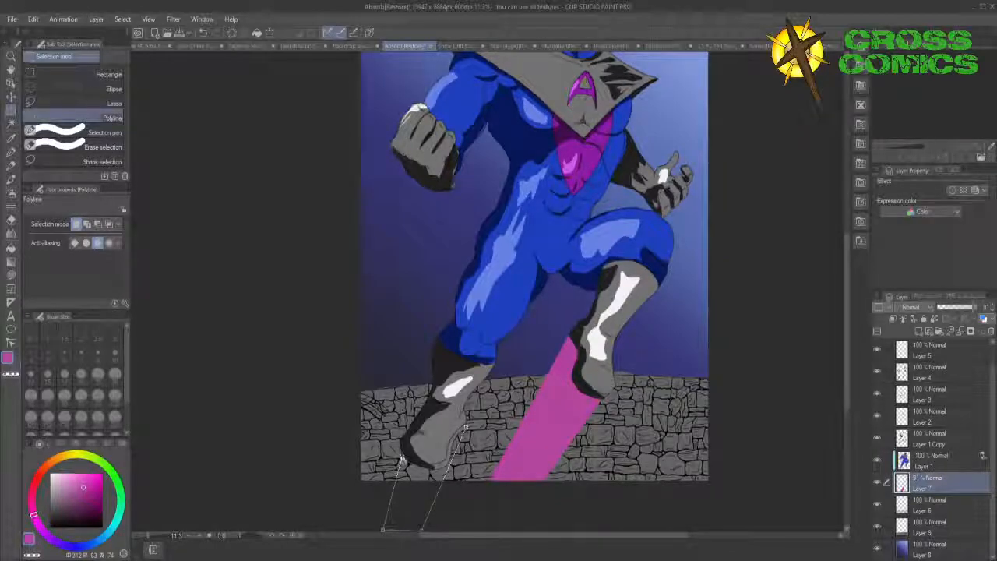
left_click(401, 459)
left_click(465, 426)
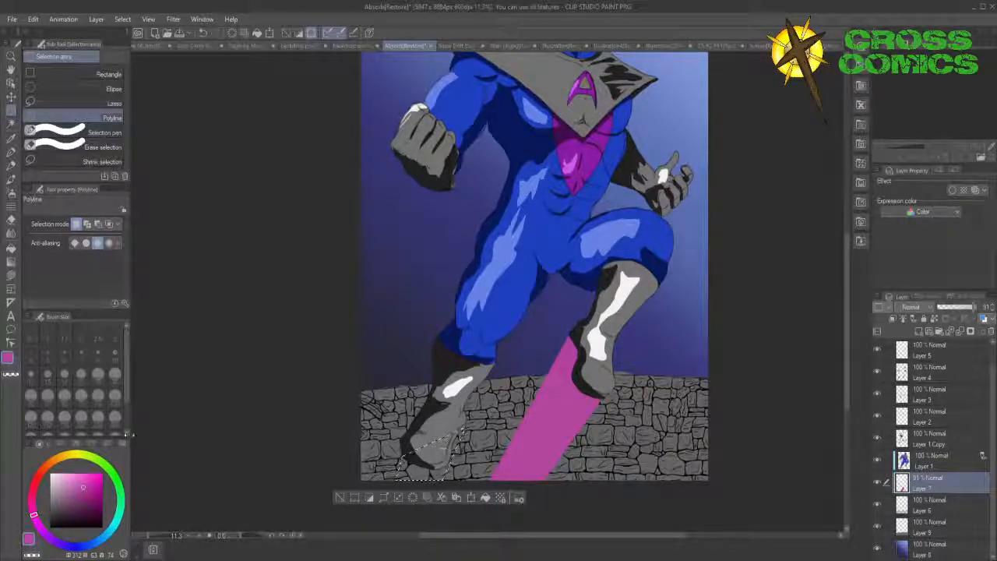
left_click(485, 499)
left_click(69, 103)
key("ctrl+d")
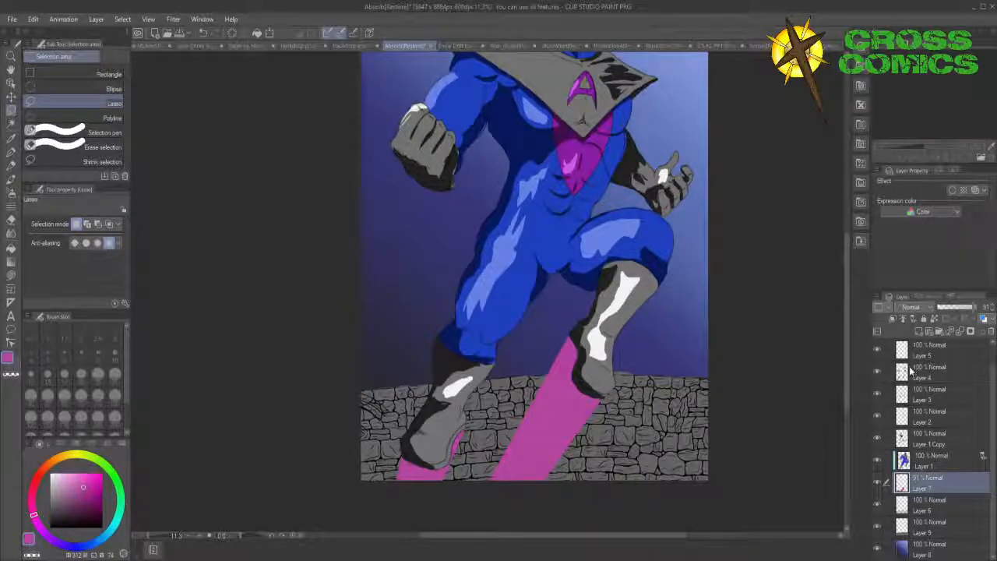
key("ctrl+shift+d")
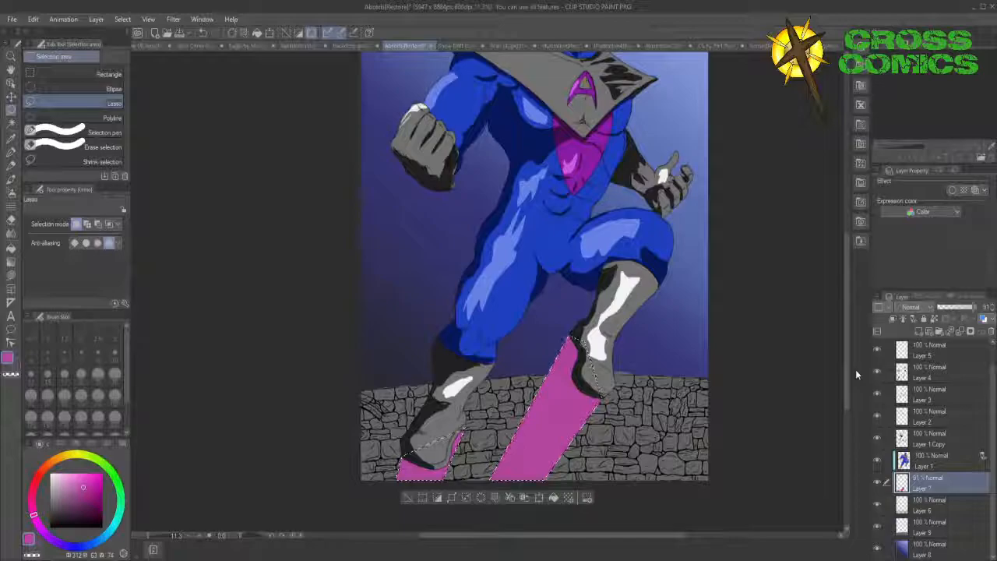
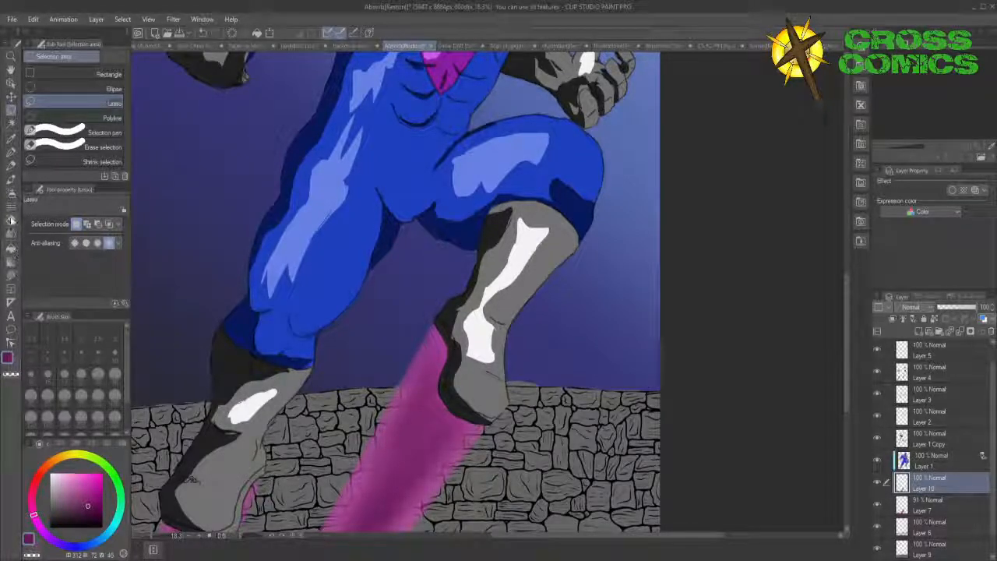
- Erase along the beam's edge beside the raised heel on Layer 7 using Kneaded eraser at size 135.8, and make Layer 4 active
left_click(11, 220)
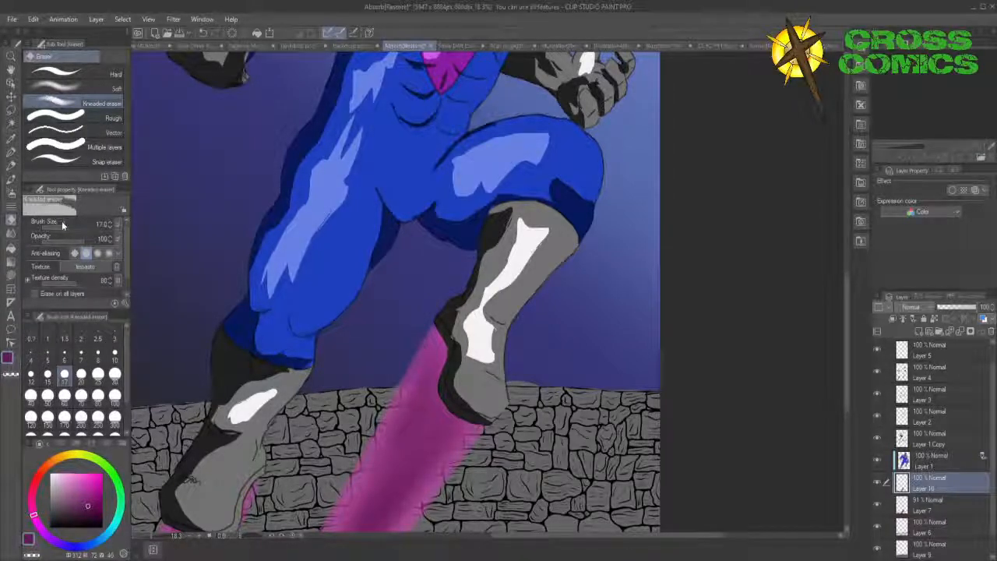
left_click_drag(64, 223, 75, 230)
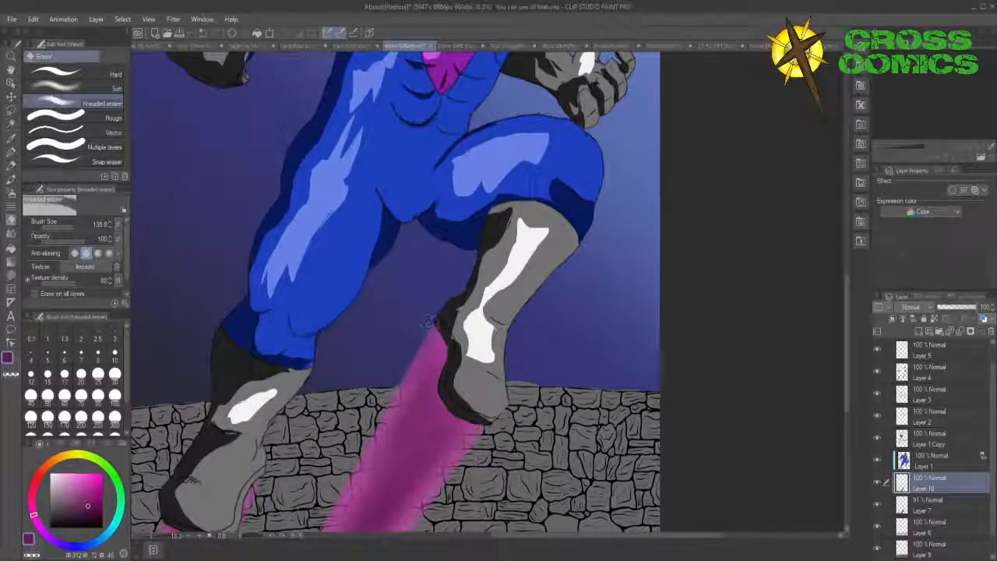
left_click(930, 512)
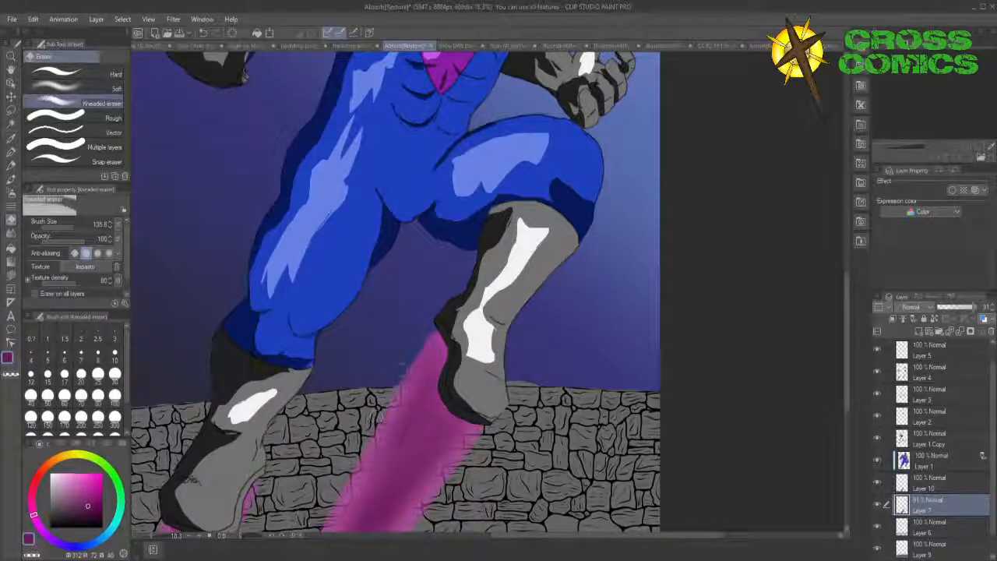
left_click_drag(847, 381, 847, 408)
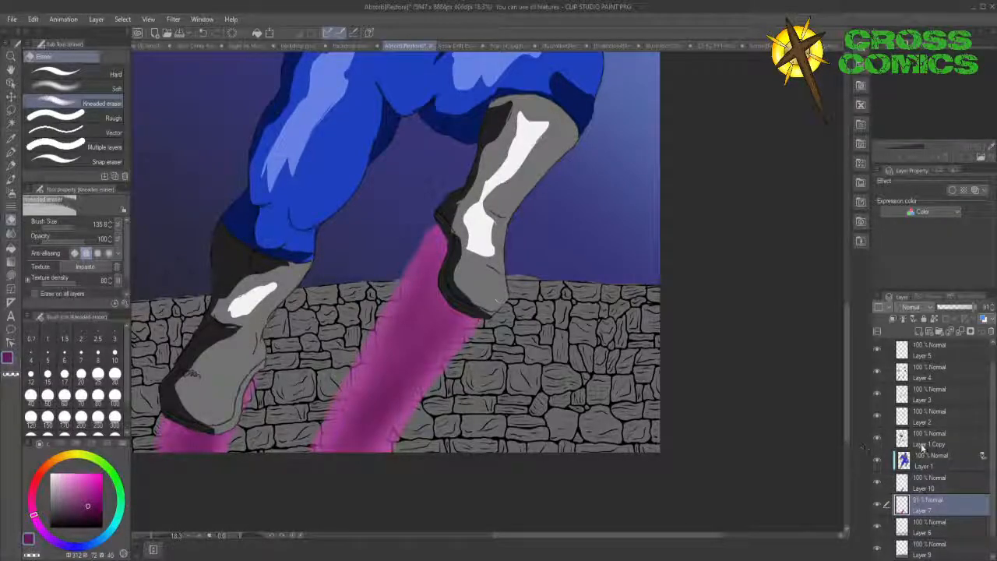
left_click(935, 372)
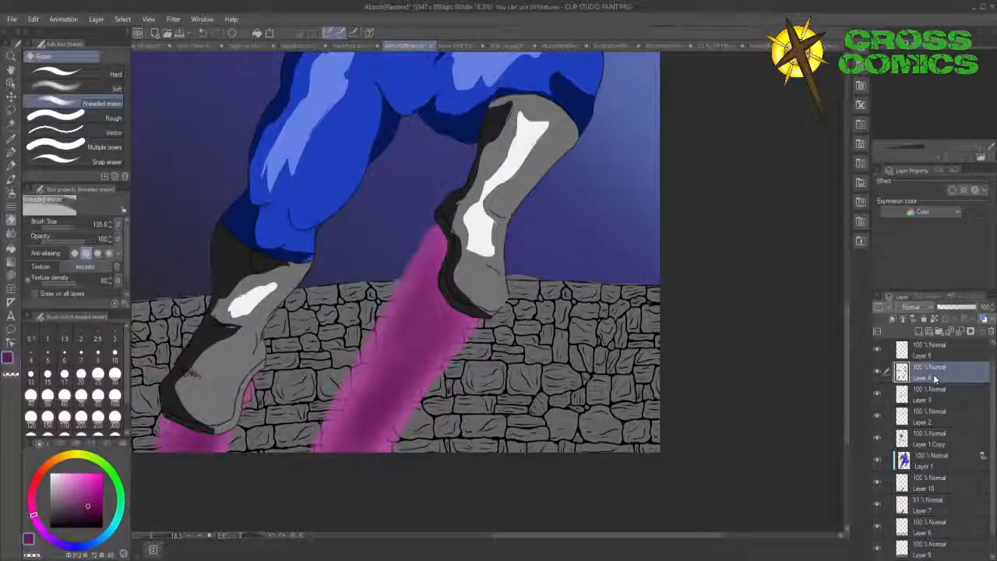
scroll(565, 251, "down", 1)
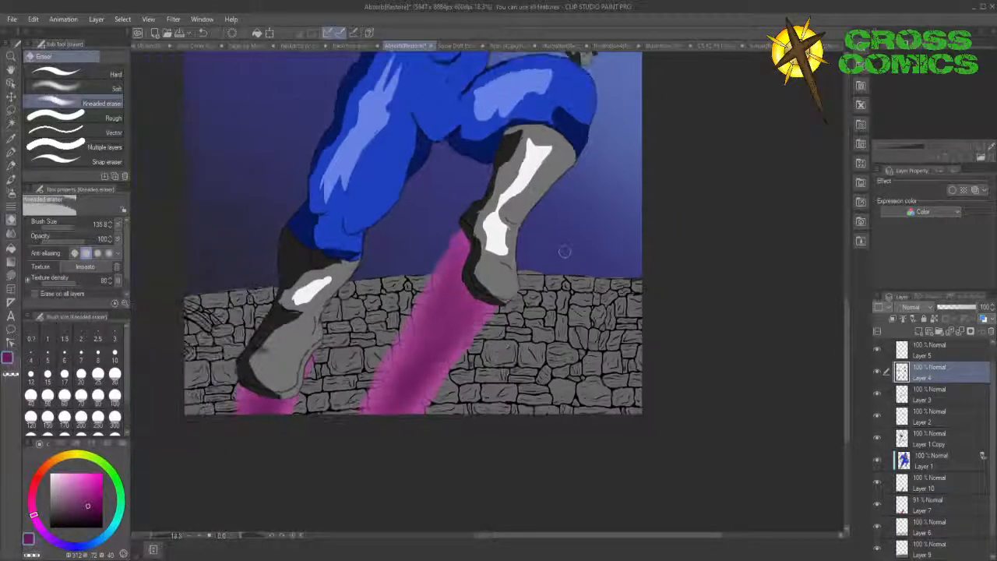
- Set the drawing color to black, select the G-pen, and increase its brush size
scroll(565, 251, "down", 2)
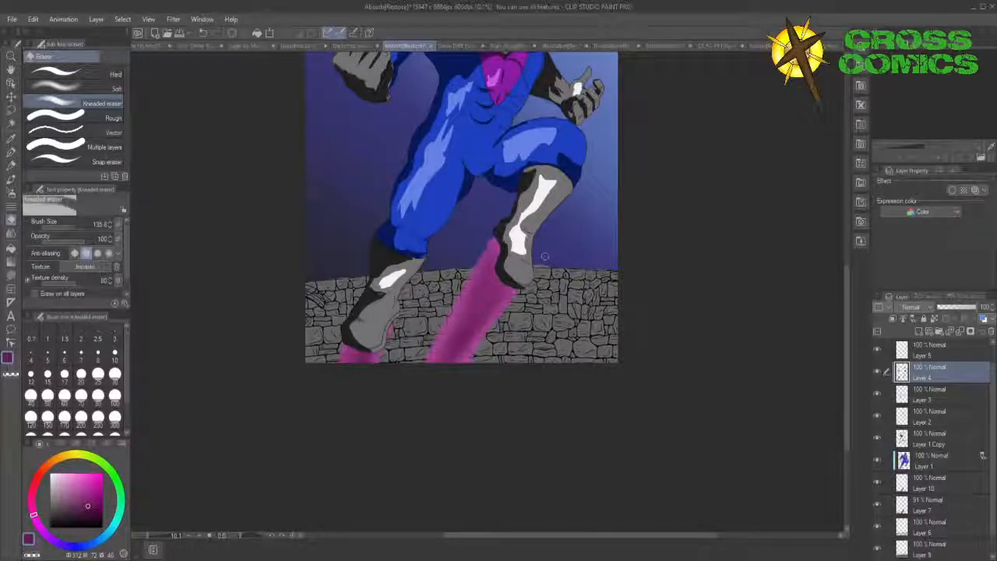
left_click_drag(847, 273, 843, 203)
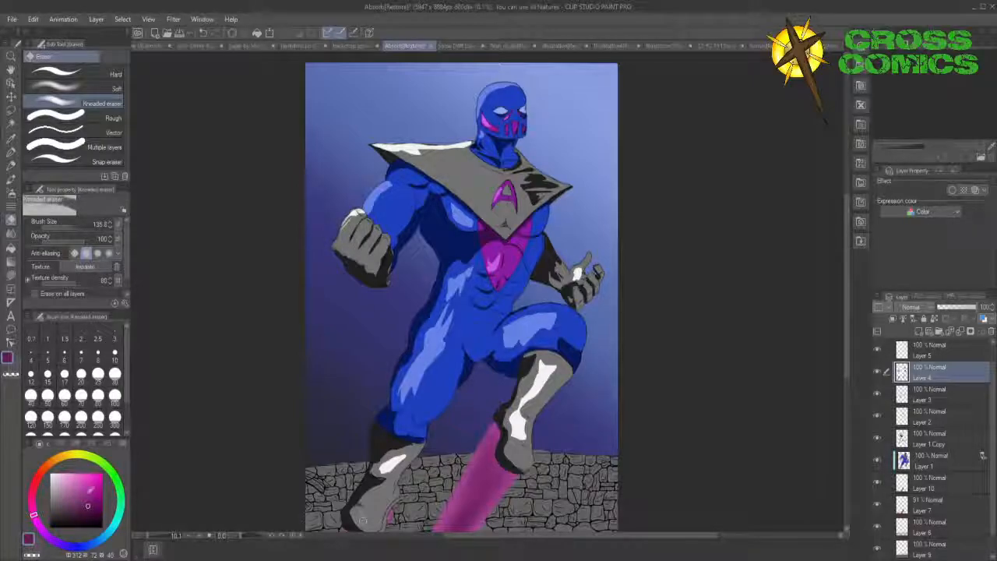
left_click(98, 515)
left_click_drag(97, 516, 109, 532)
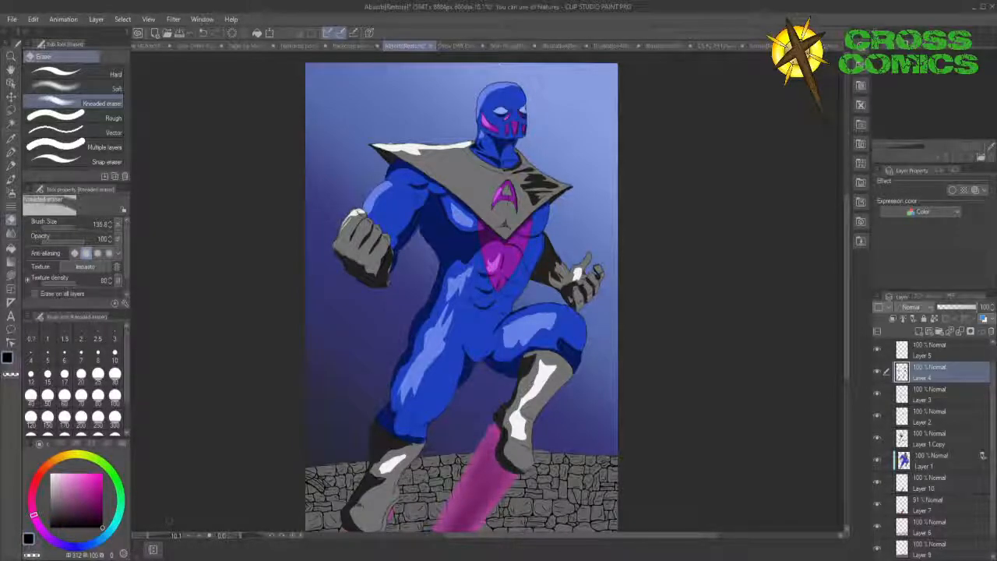
scroll(666, 425, "down", 1)
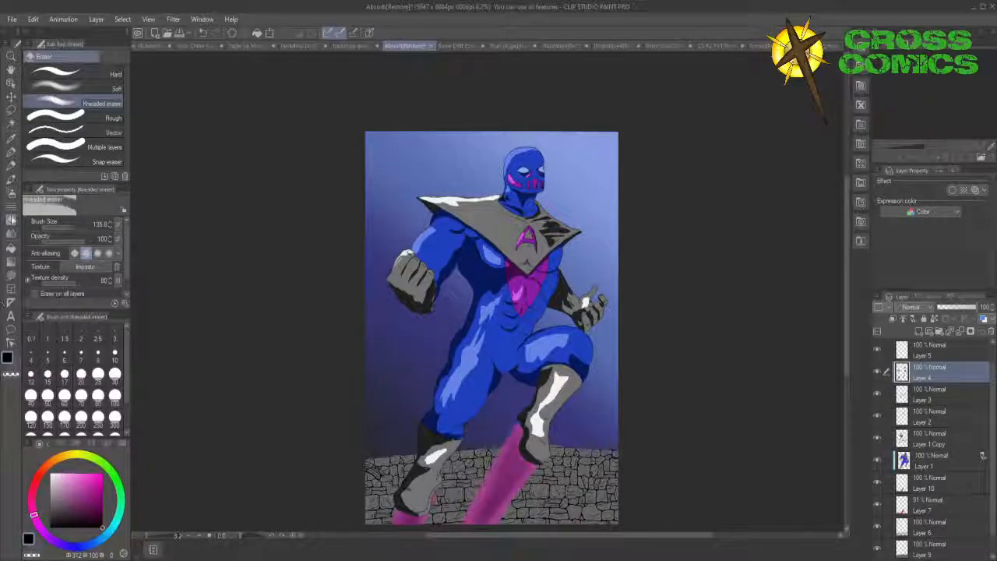
left_click(11, 153)
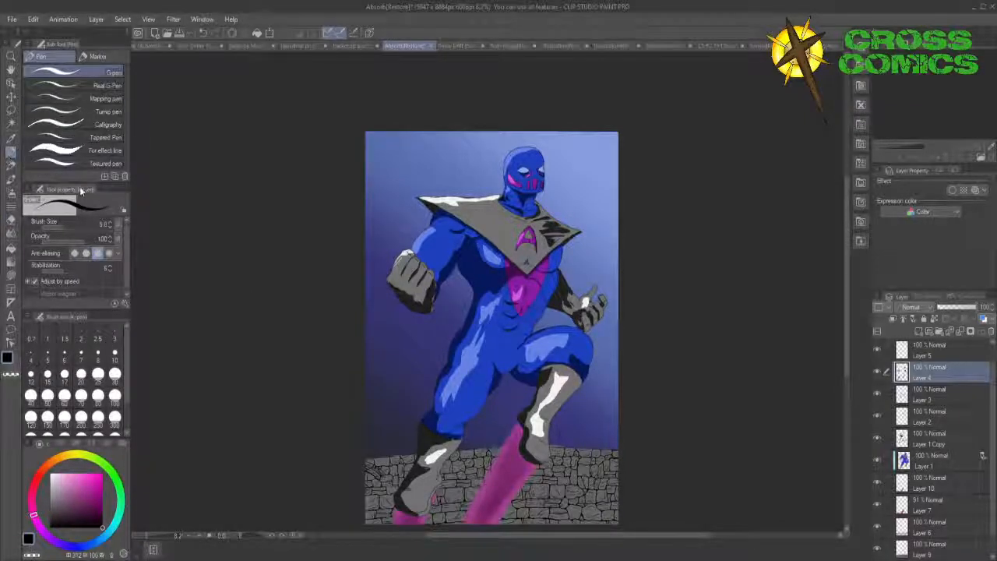
left_click(109, 222)
left_click(109, 222)
left_click(109, 222)
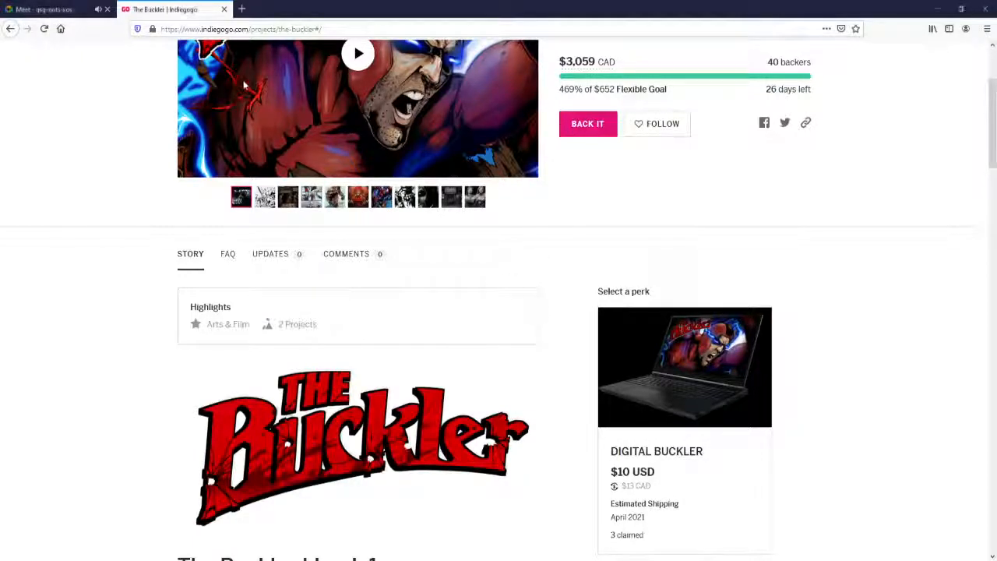
- Switch to the browser, close The Buckler's Indiegogo page, and pin the last-listed participant as the main video in the Google Meet call
left_click(224, 9)
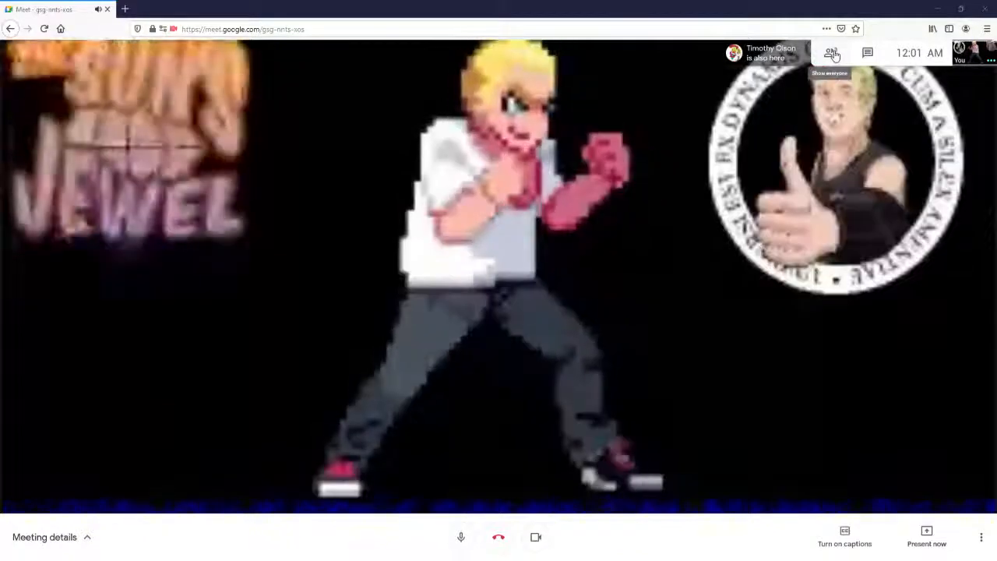
left_click(832, 54)
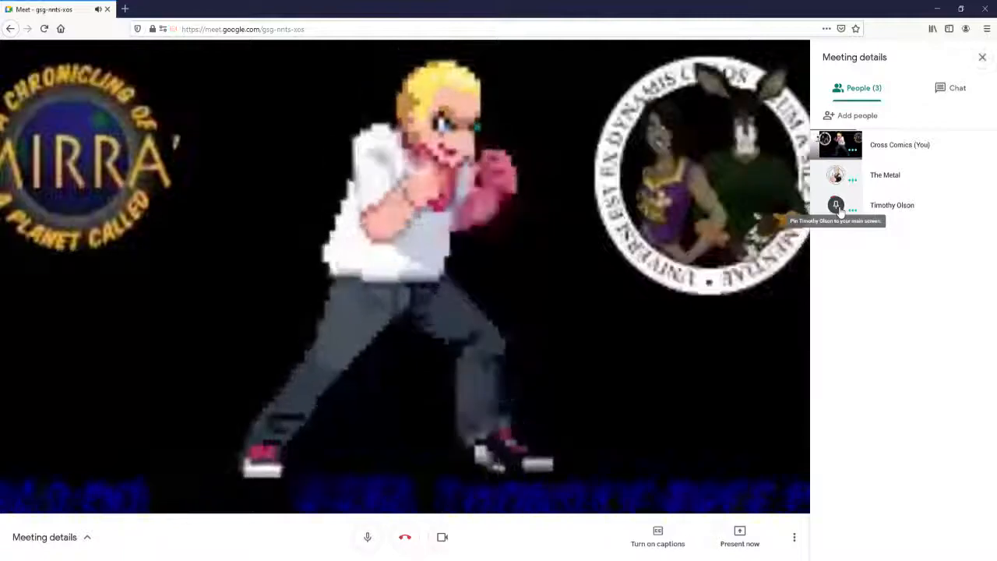
left_click(837, 206)
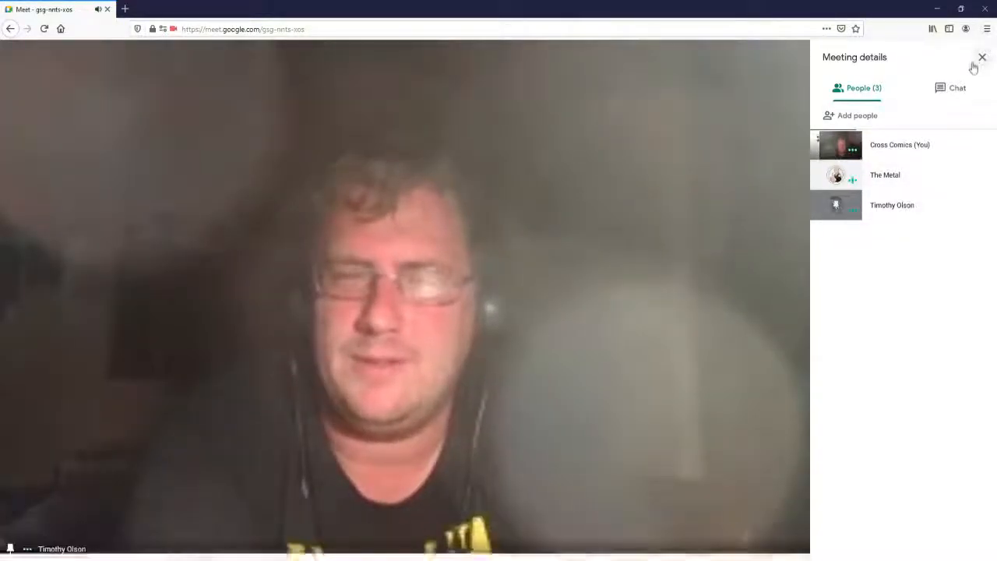
left_click(835, 206)
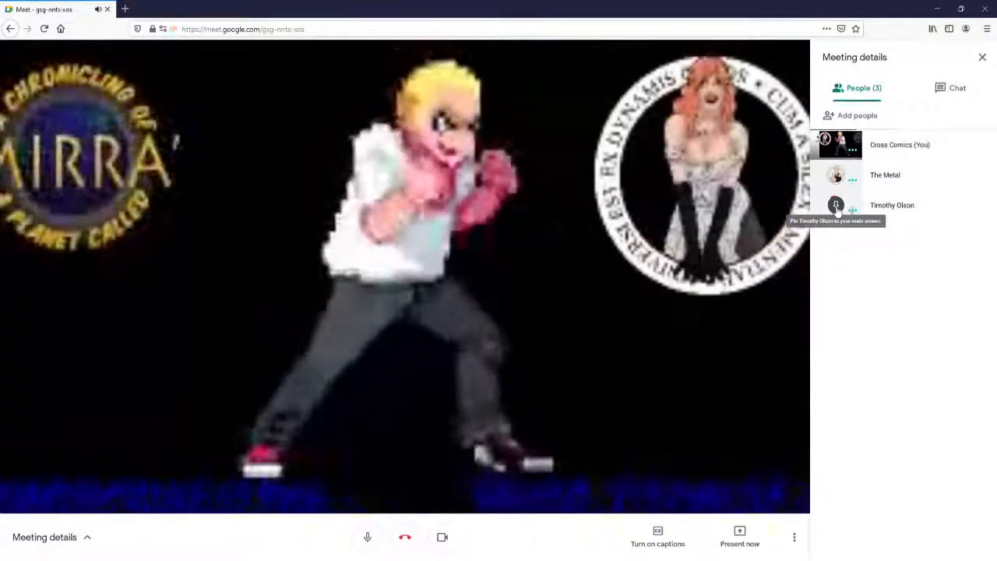
left_click(835, 205)
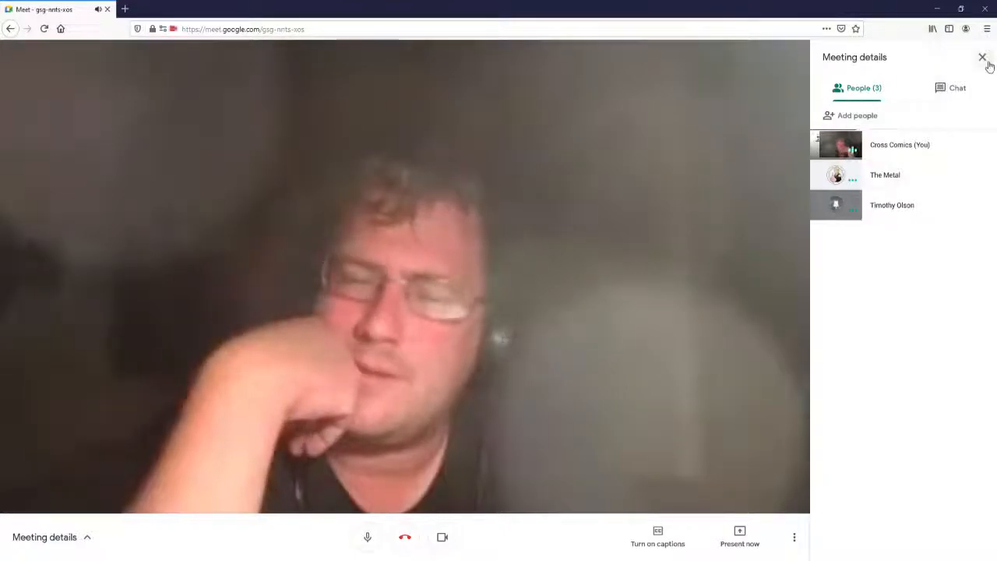
left_click(982, 58)
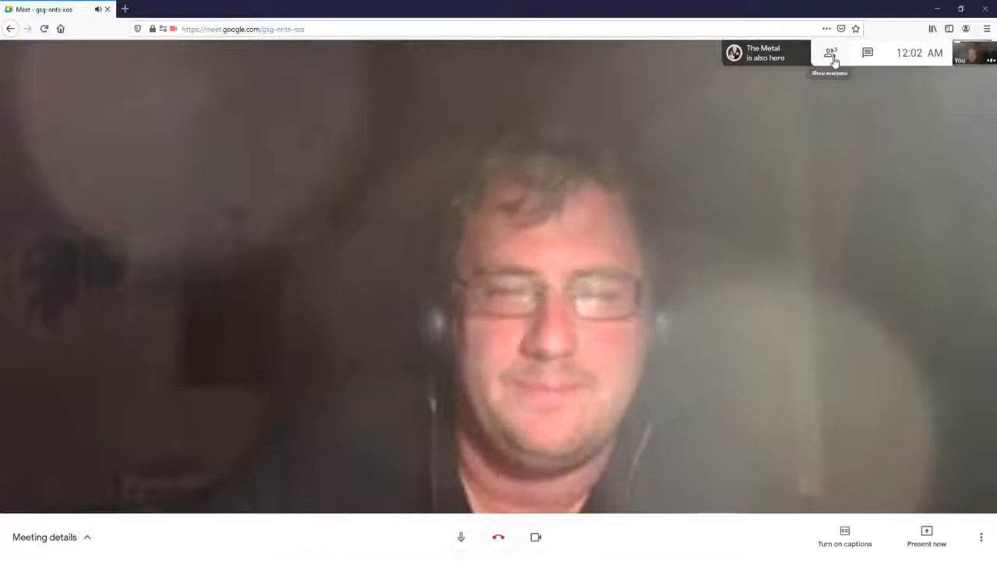
- Pin the second-listed participant as the main video instead, and close the meeting's participant list
left_click(830, 57)
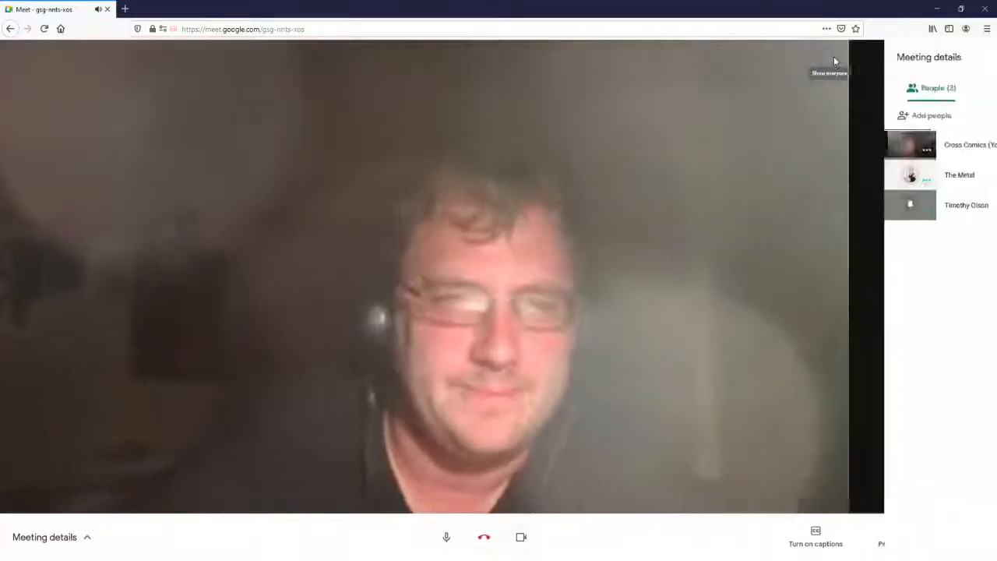
left_click(836, 175)
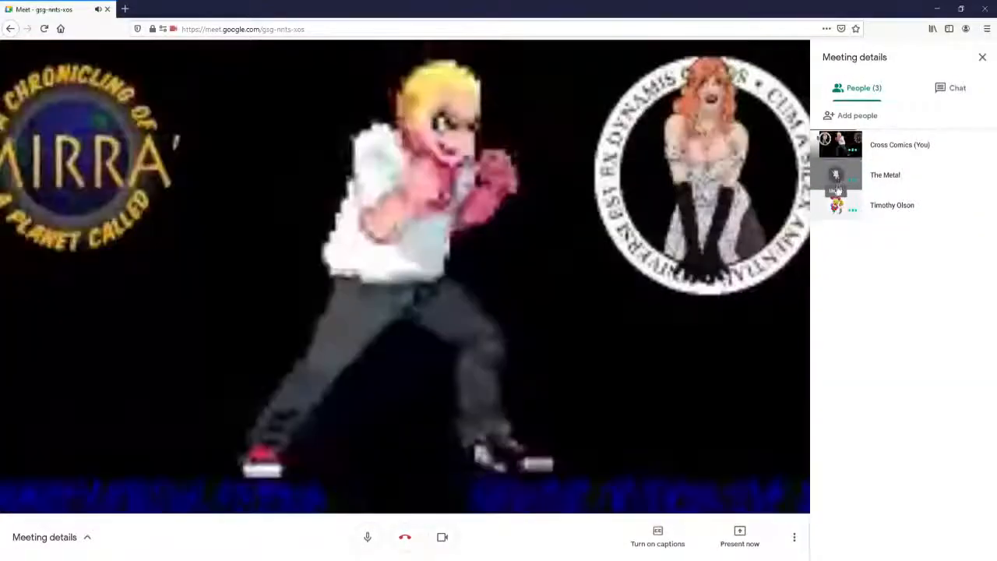
left_click(982, 56)
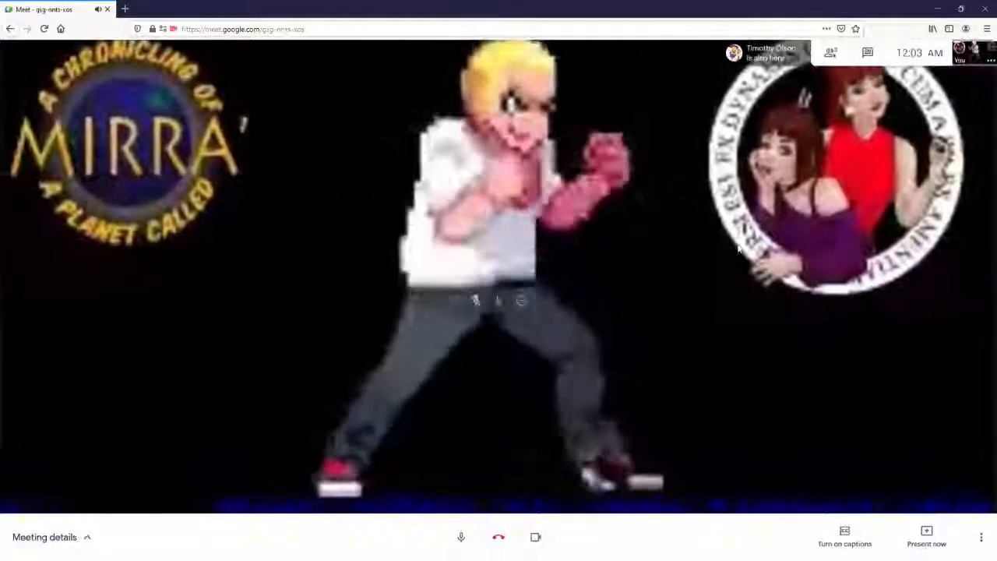